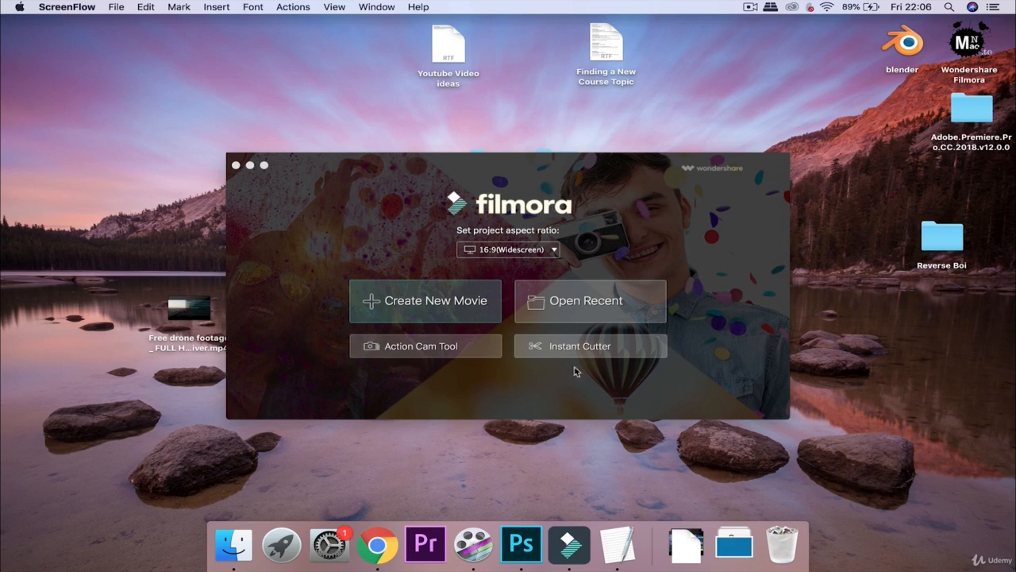
From the Filmora launch screen, bring up the Open dialog for a recent project
{"action": "left_click", "coordinate": [591, 304]}
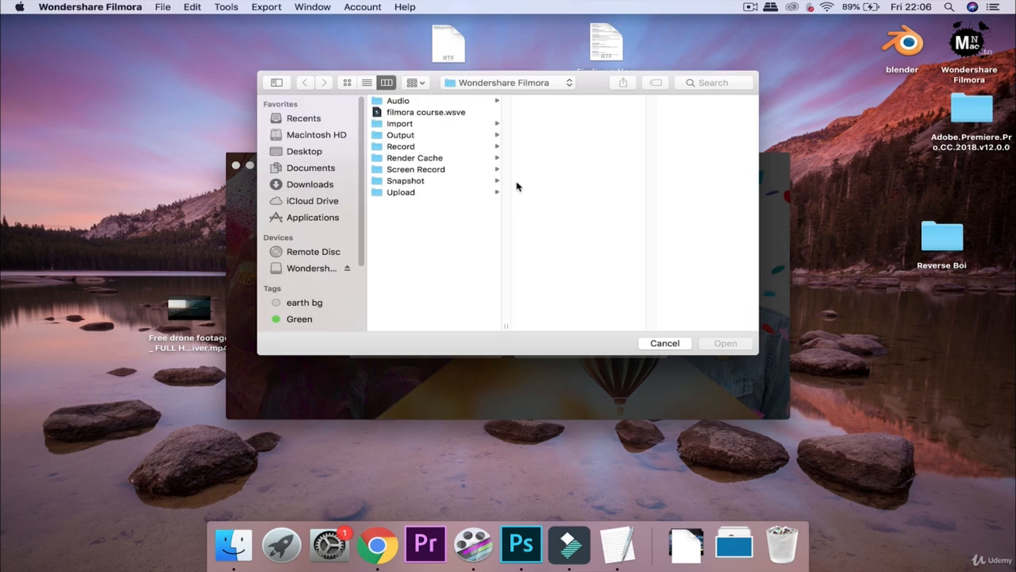
Open the filmora course.wsve project
{"action": "left_click", "coordinate": [453, 115]}
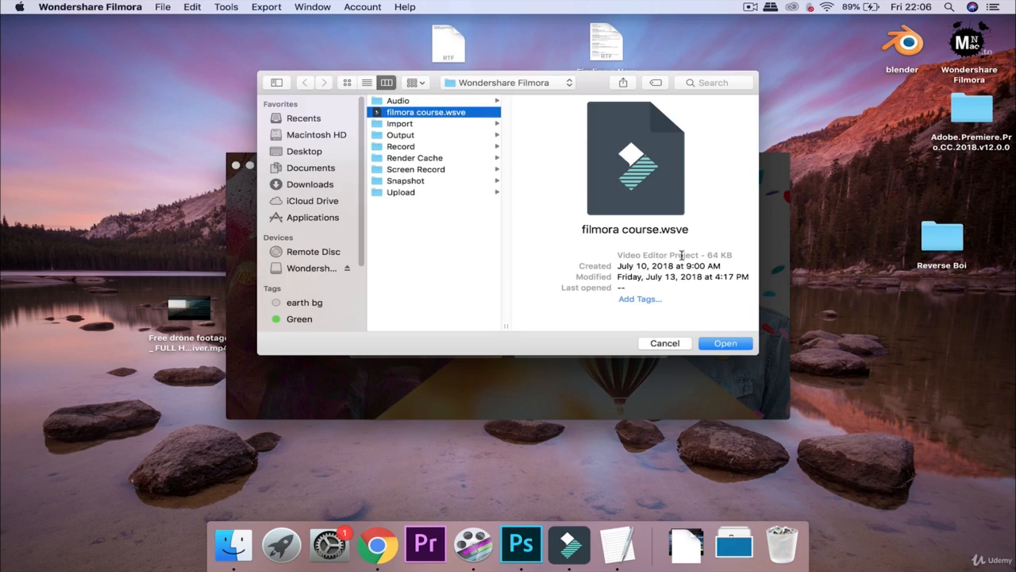
{"action": "left_click", "coordinate": [722, 343]}
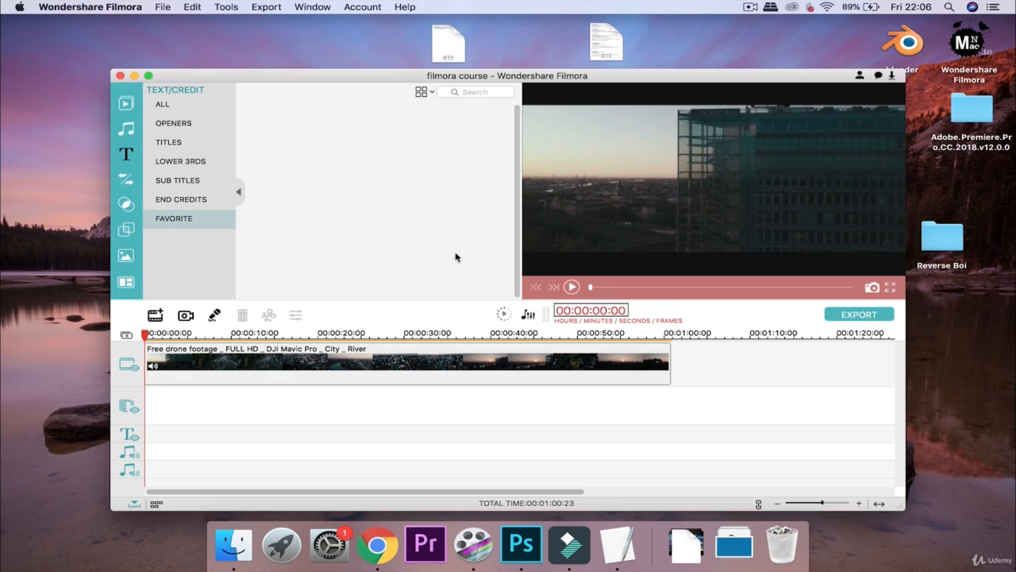
Select the drone clip on the timeline and list all text and credit presets
{"action": "left_click", "coordinate": [125, 104]}
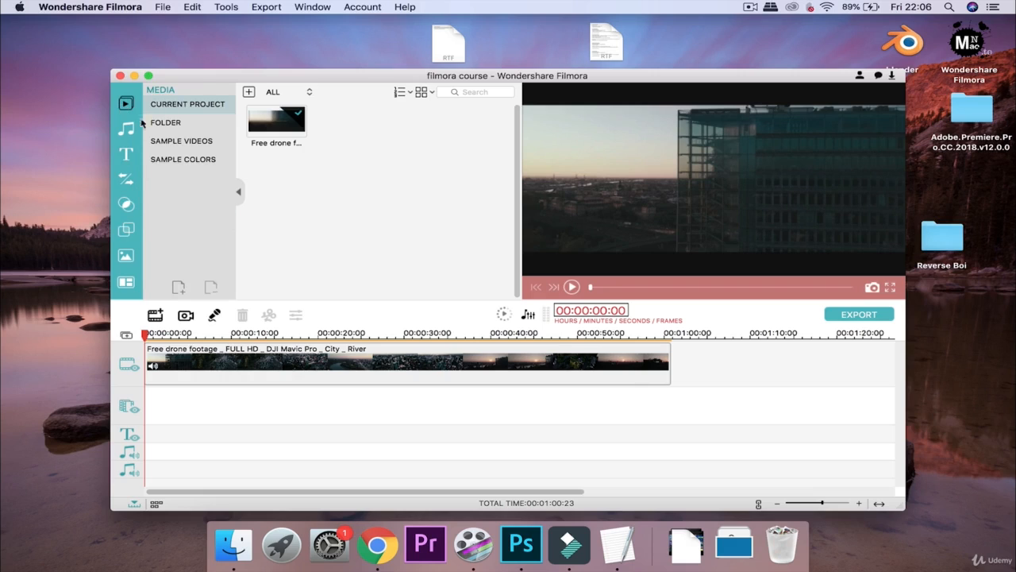
{"action": "left_click", "coordinate": [294, 366]}
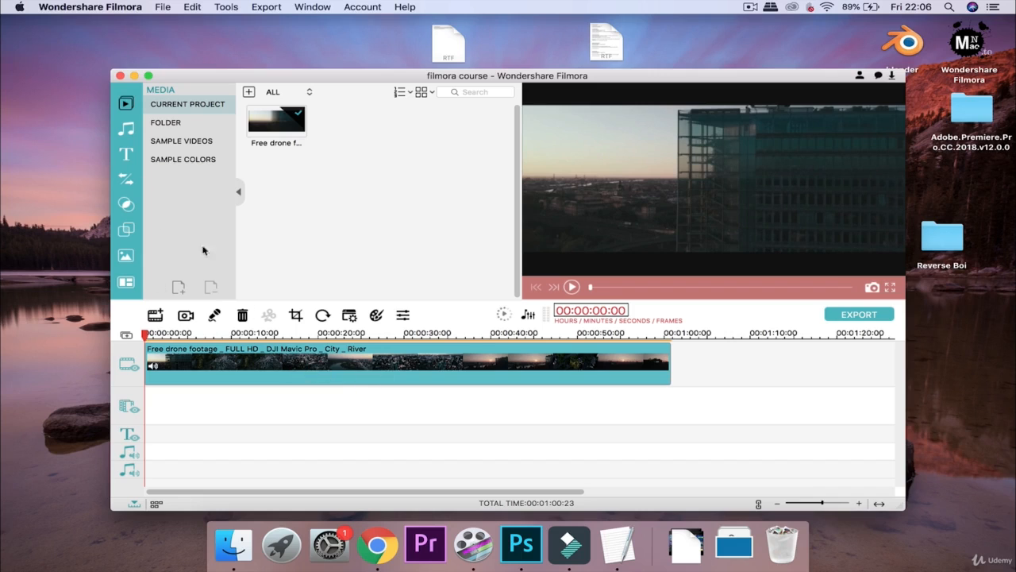
{"action": "left_click", "coordinate": [127, 156]}
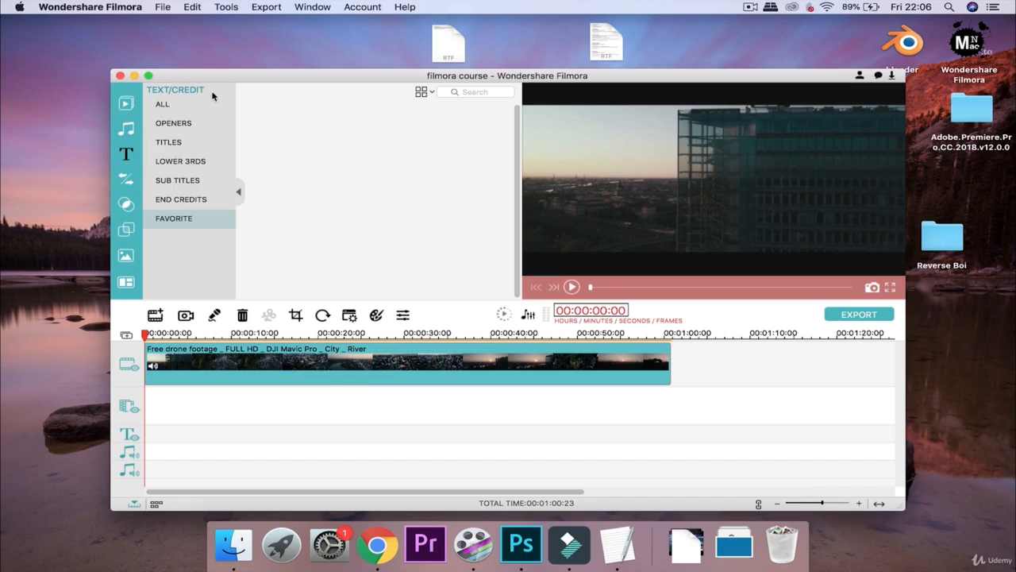
{"action": "left_click", "coordinate": [171, 106]}
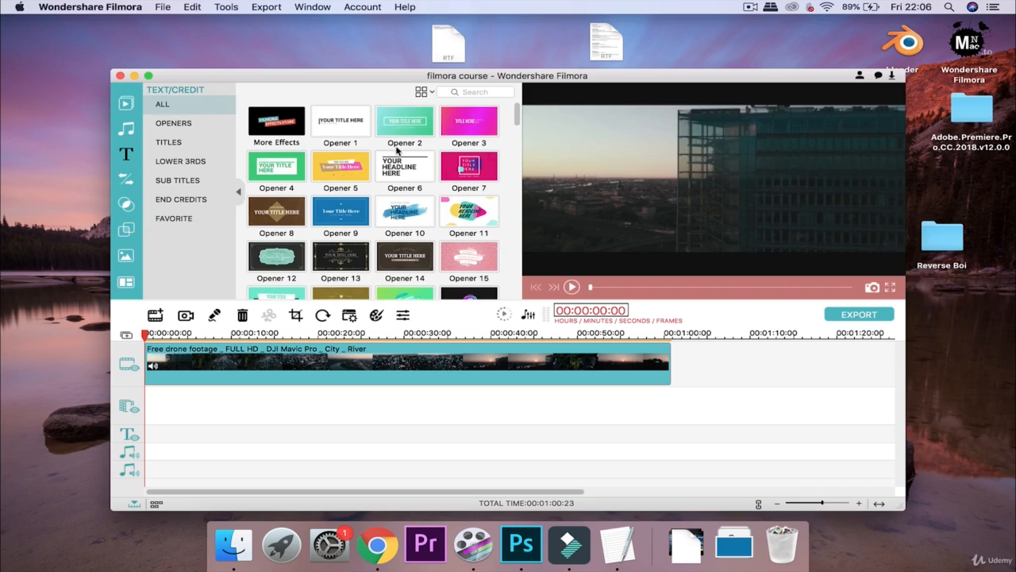
{"action": "scroll", "coordinate": [398, 150], "scroll_direction": "down", "scroll_amount": 10}
{"action": "scroll", "coordinate": [399, 151], "scroll_direction": "down", "scroll_amount": 10}
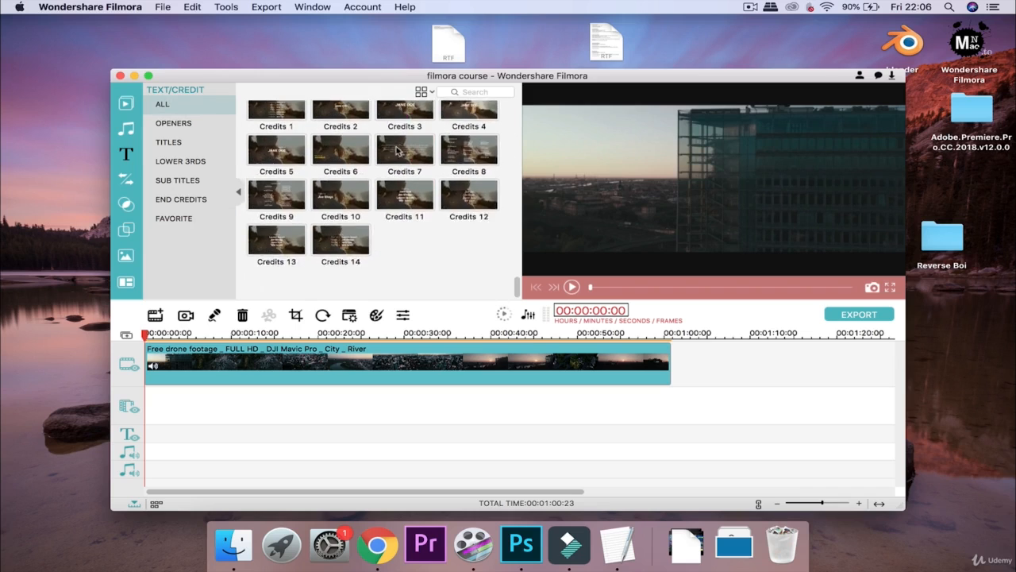
{"action": "scroll", "coordinate": [399, 150], "scroll_direction": "up", "scroll_amount": 15}
{"action": "scroll", "coordinate": [397, 150], "scroll_direction": "up", "scroll_amount": 6}
{"action": "scroll", "coordinate": [397, 151], "scroll_direction": "down", "scroll_amount": 2}
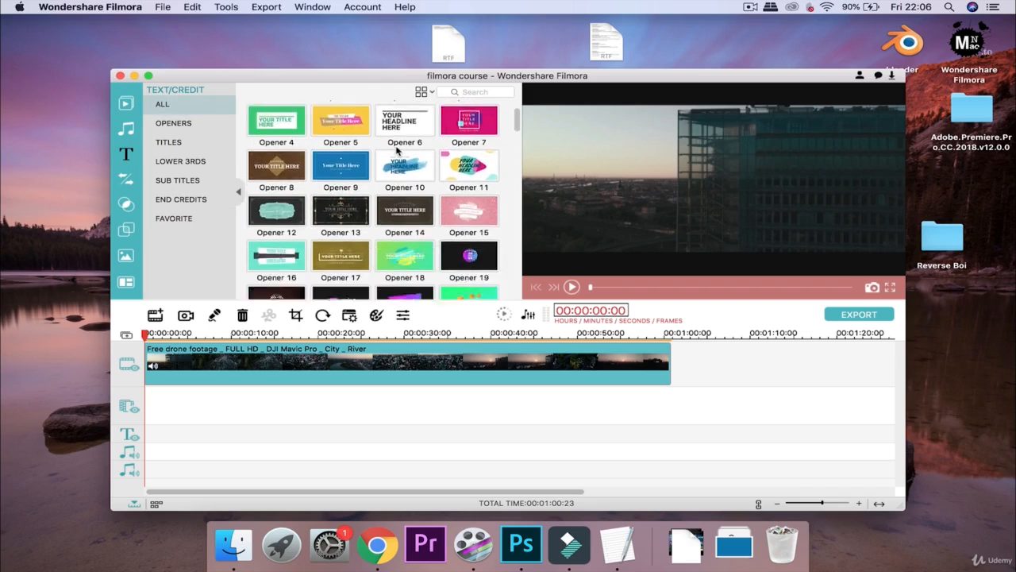
{"action": "scroll", "coordinate": [396, 151], "scroll_direction": "up", "scroll_amount": 2}
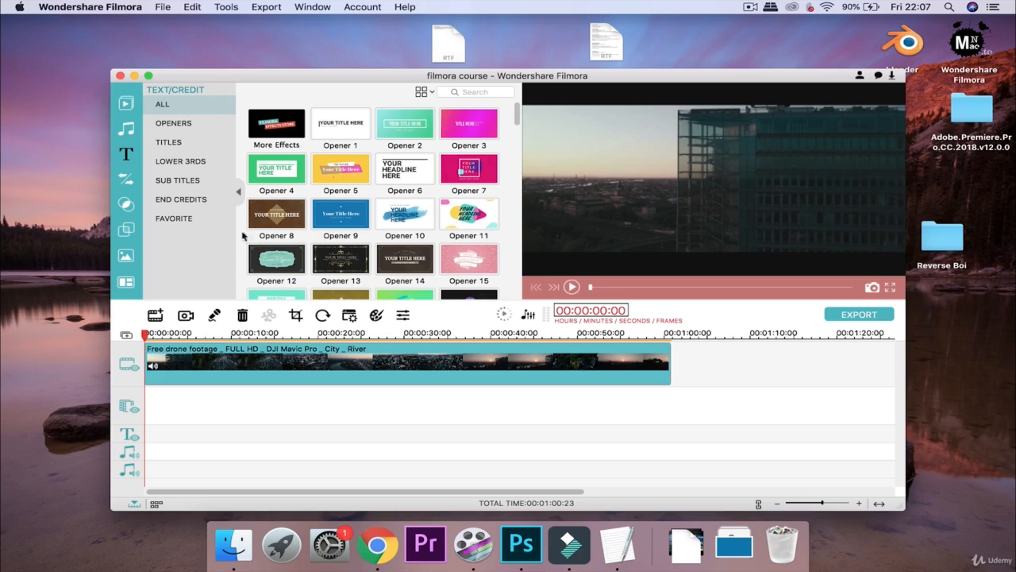
Preview the Opener 1 and Opener 2 templates, then filter the library to Openers
{"action": "left_click", "coordinate": [341, 127]}
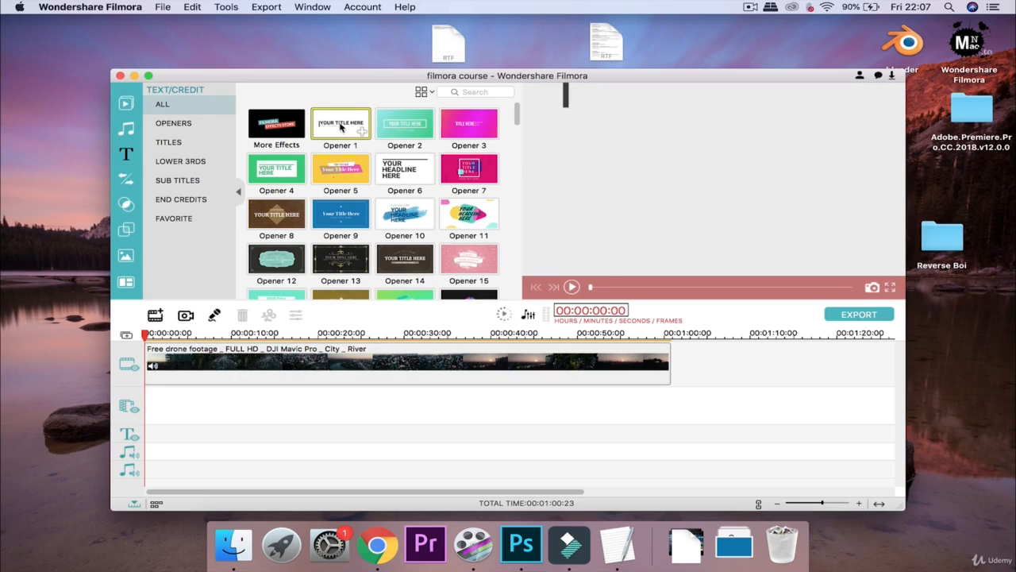
{"action": "left_click", "coordinate": [570, 287]}
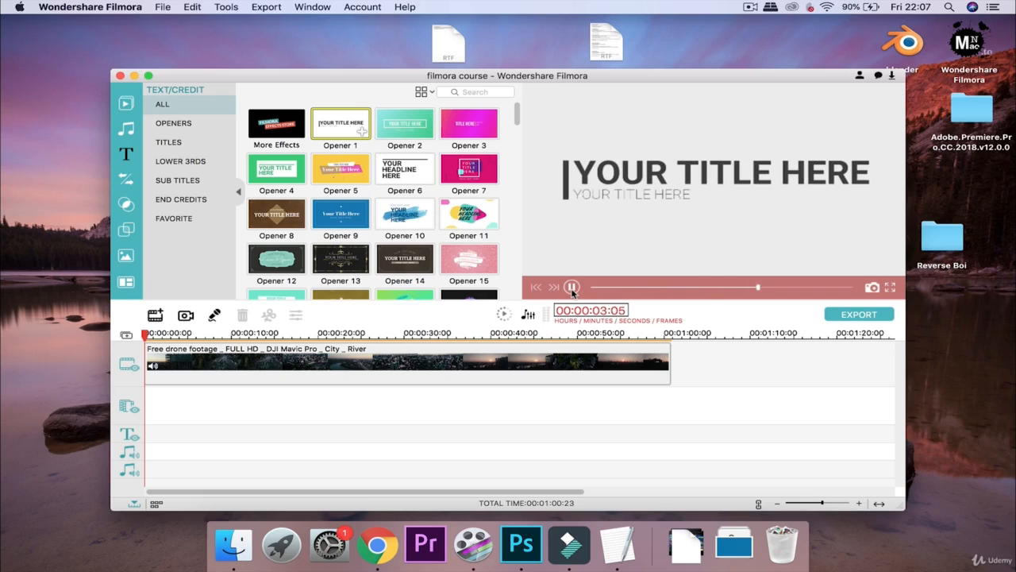
{"action": "left_click", "coordinate": [571, 289]}
{"action": "left_click", "coordinate": [571, 287]}
{"action": "left_click", "coordinate": [572, 287]}
{"action": "left_click", "coordinate": [572, 288]}
{"action": "left_click", "coordinate": [419, 132]}
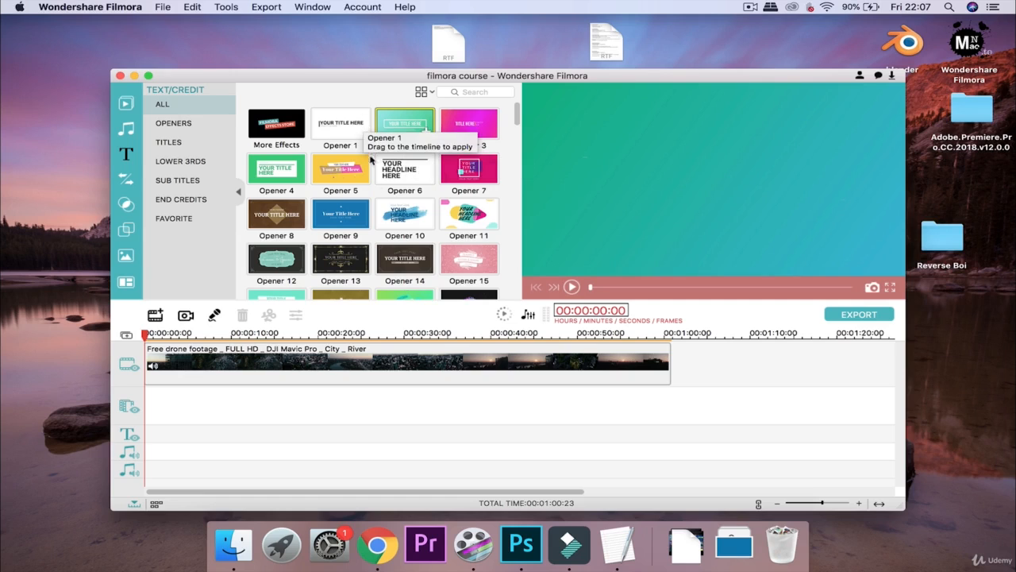
{"action": "left_click", "coordinate": [176, 124]}
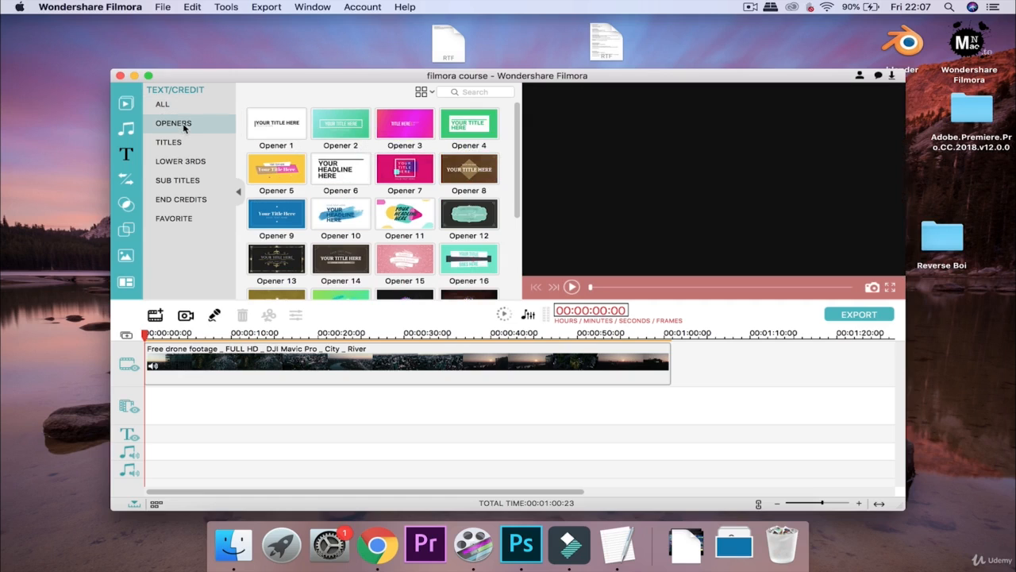
Preview the Opener 1 and Opener 10 title templates
{"action": "left_click", "coordinate": [296, 132]}
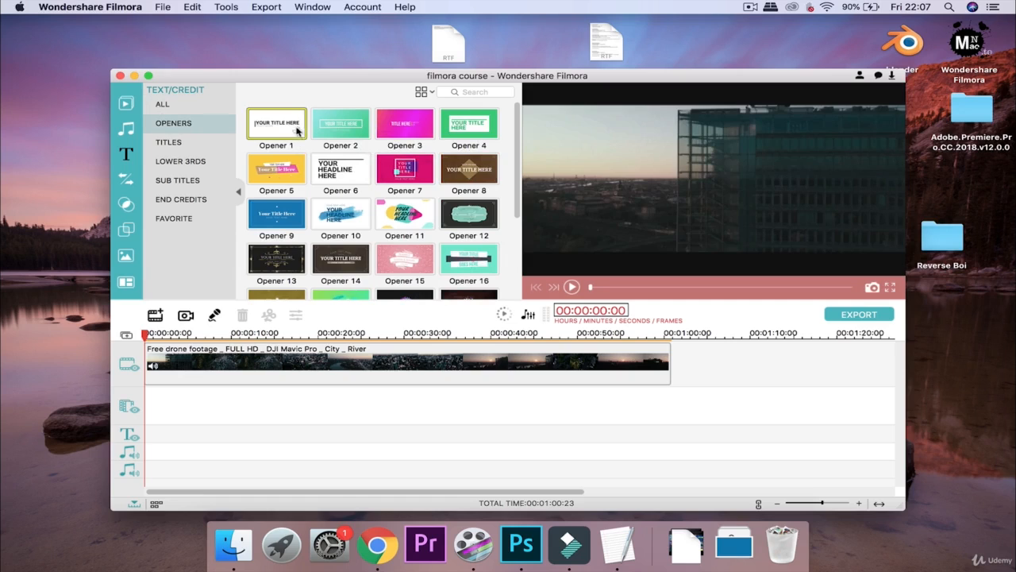
{"action": "scroll", "coordinate": [405, 191], "scroll_direction": "down", "scroll_amount": 5}
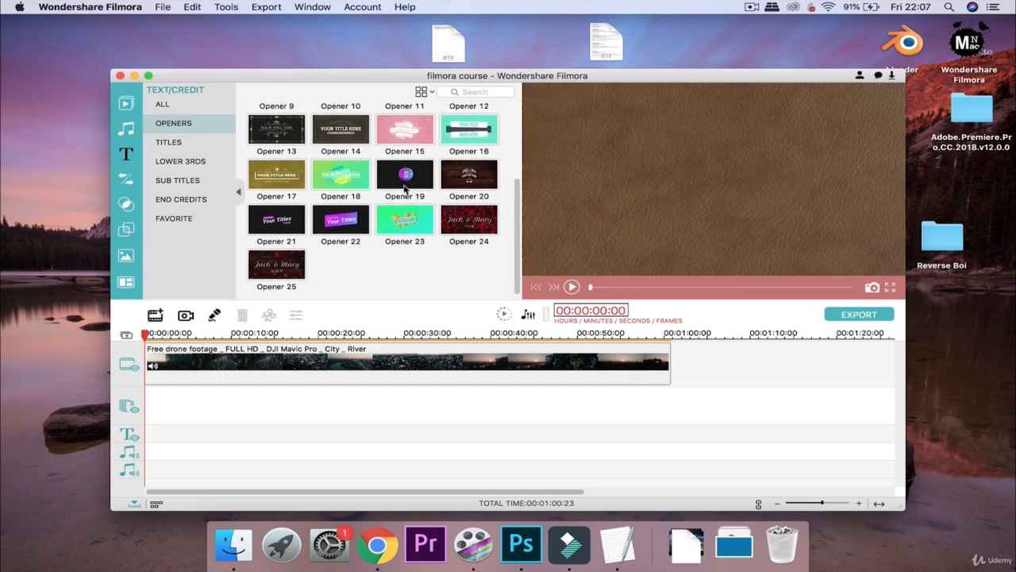
{"action": "scroll", "coordinate": [405, 191], "scroll_direction": "up", "scroll_amount": 5}
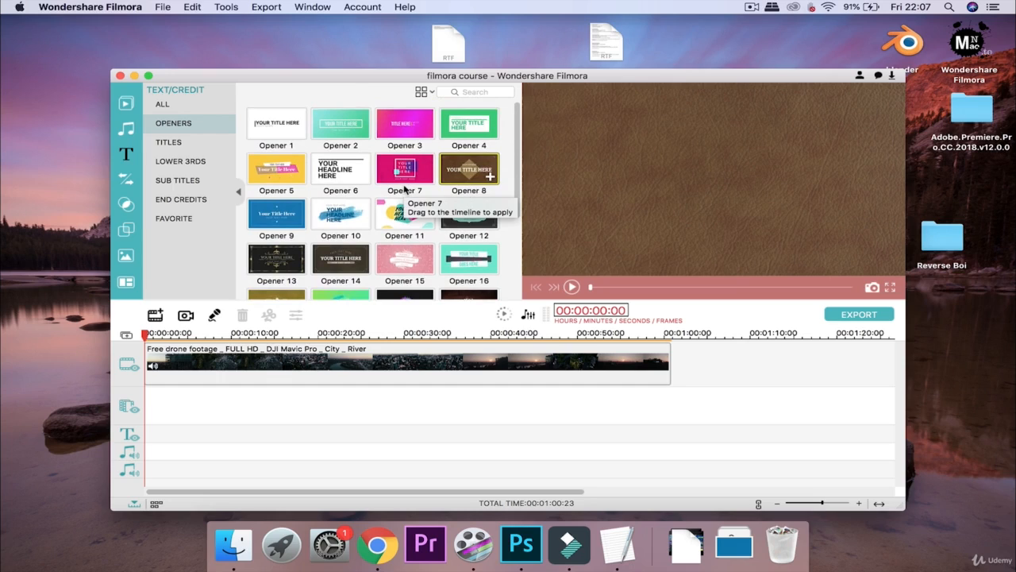
{"action": "left_click", "coordinate": [346, 208]}
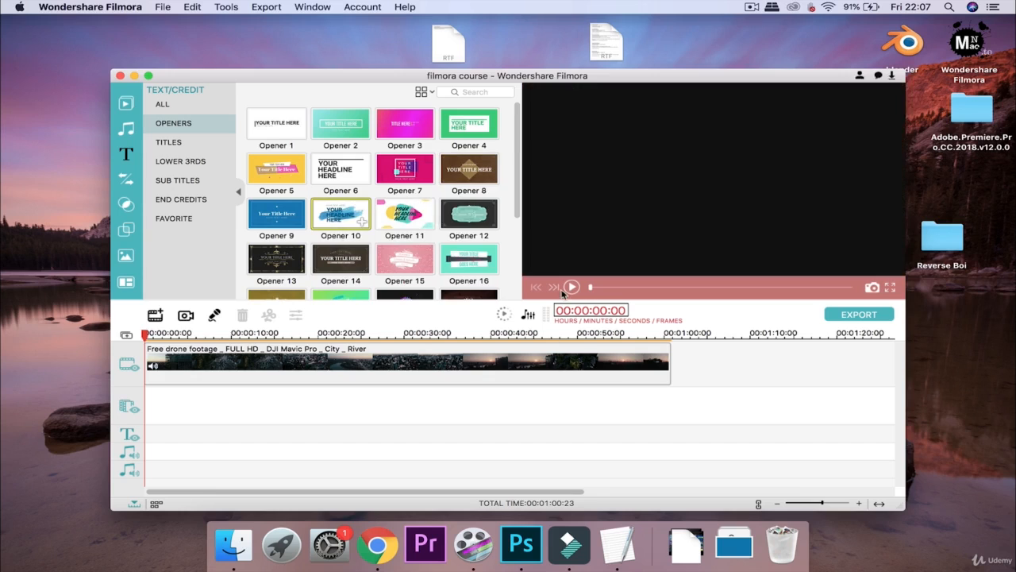
{"action": "left_click", "coordinate": [573, 287]}
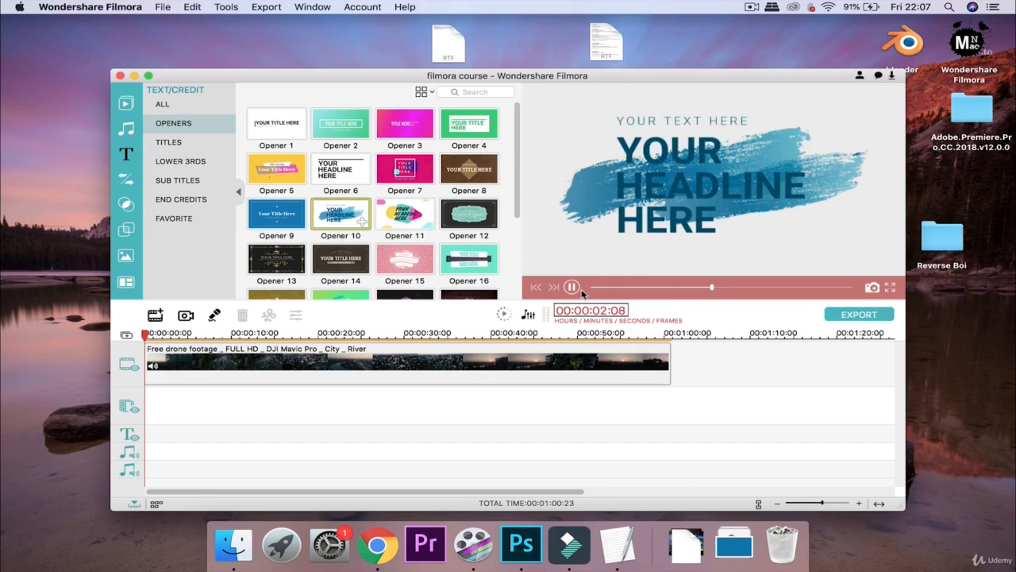
Play the Opener 3 and Opener 5 previews, then switch to the Titles category
{"action": "left_click", "coordinate": [411, 130]}
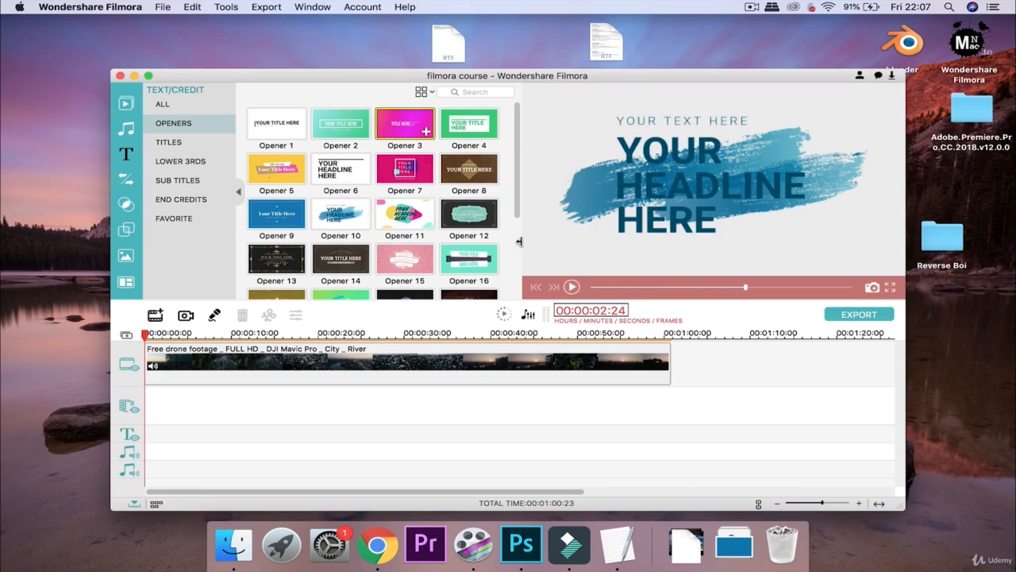
{"action": "left_click", "coordinate": [572, 288]}
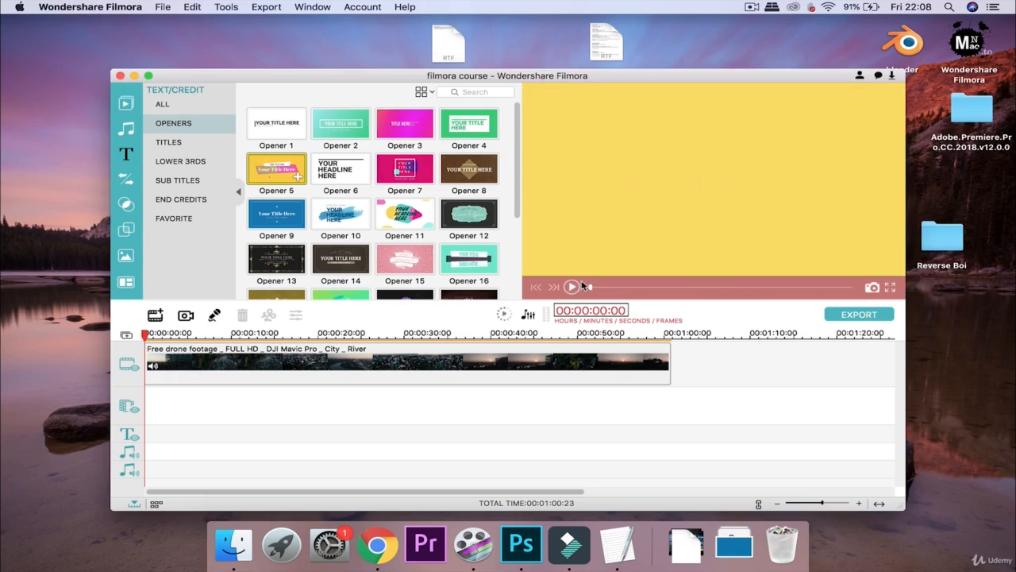
{"action": "left_click", "coordinate": [572, 287]}
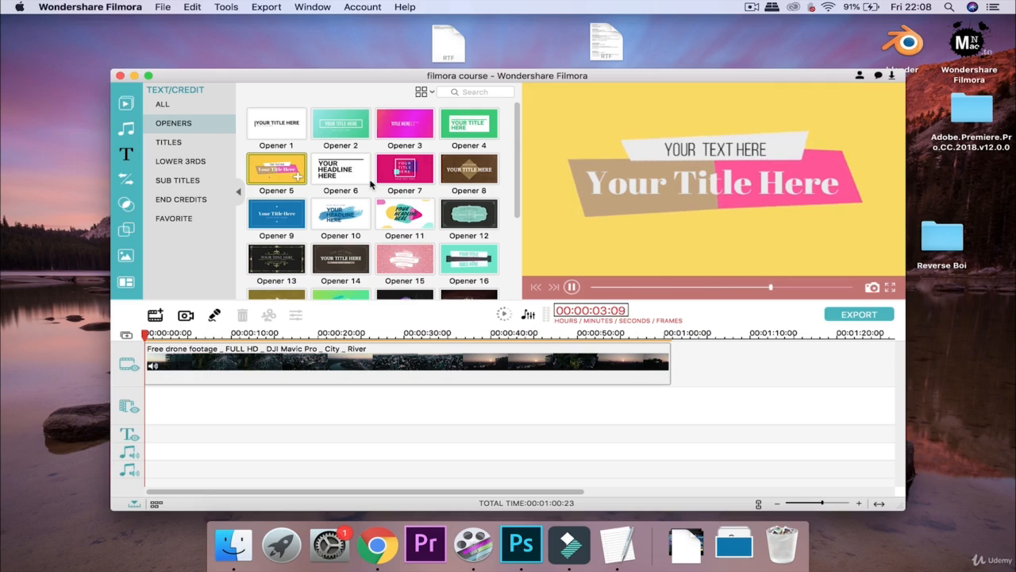
{"action": "scroll", "coordinate": [370, 184], "scroll_direction": "down", "scroll_amount": 5}
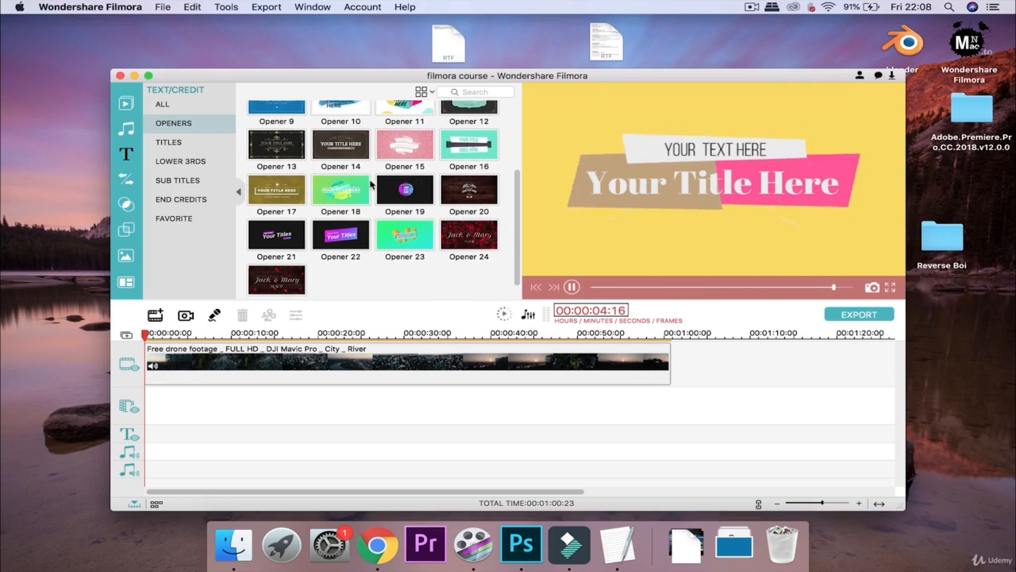
{"action": "scroll", "coordinate": [334, 183], "scroll_direction": "up", "scroll_amount": 5}
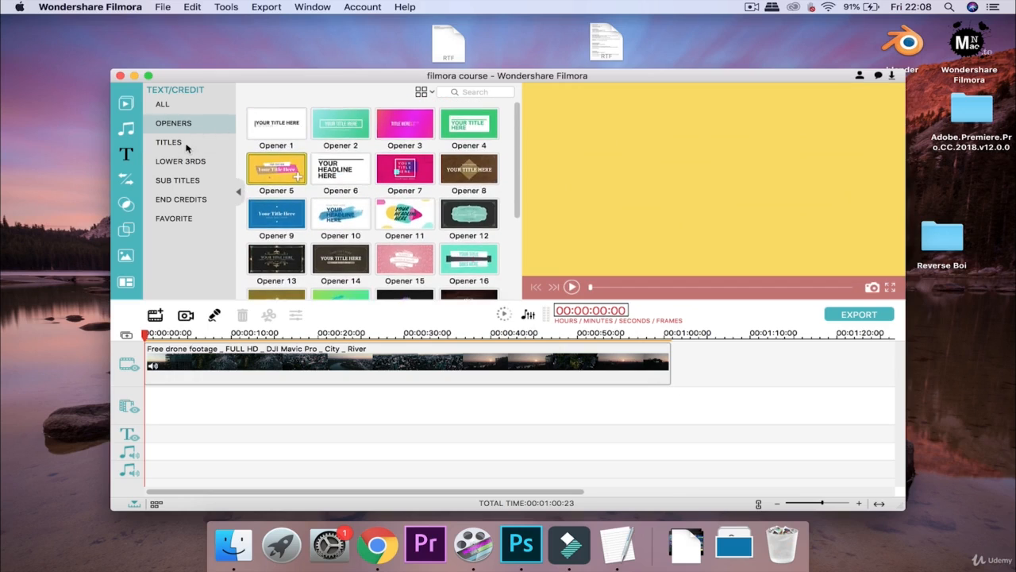
{"action": "left_click", "coordinate": [189, 144]}
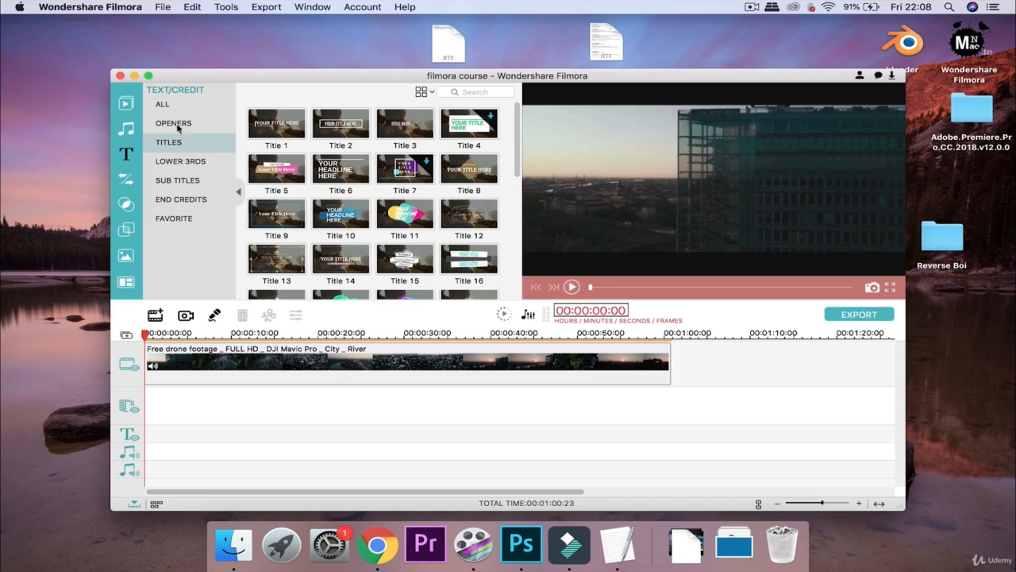
Preview the Title 1, Title 2 and Title 3 presets and scroll through the Titles list
{"action": "left_click", "coordinate": [284, 127]}
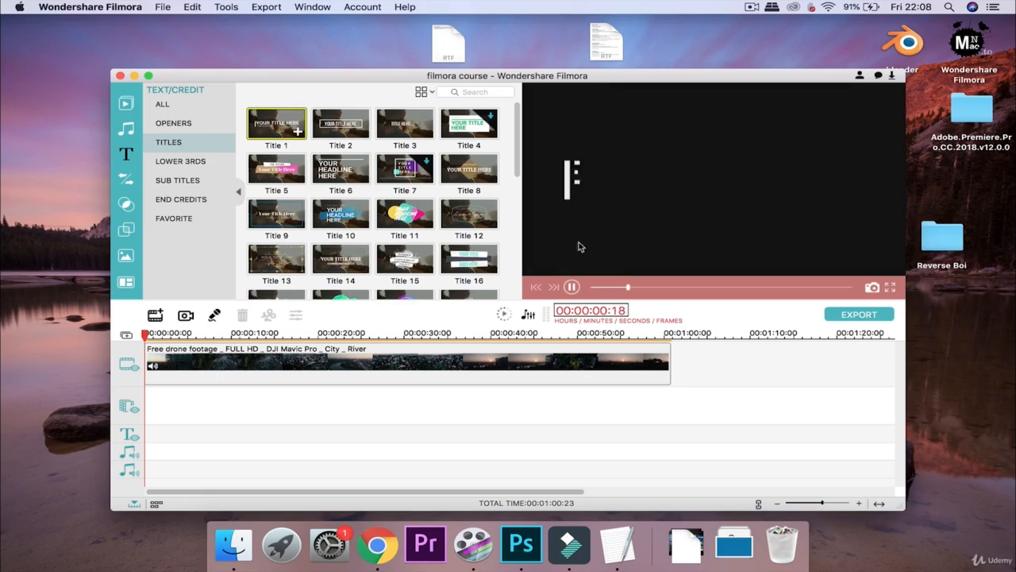
{"action": "left_click", "coordinate": [356, 132]}
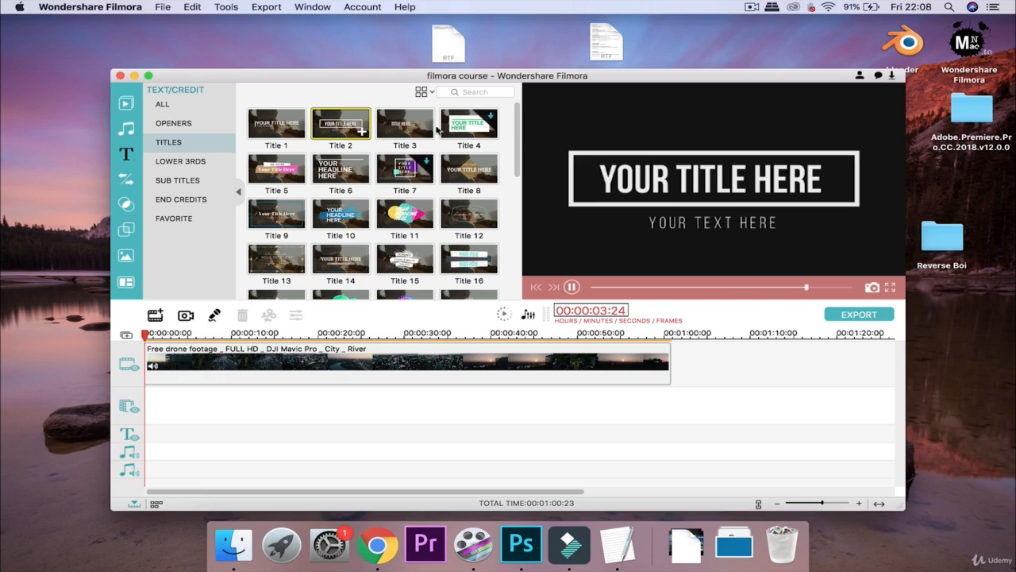
{"action": "left_click", "coordinate": [413, 137]}
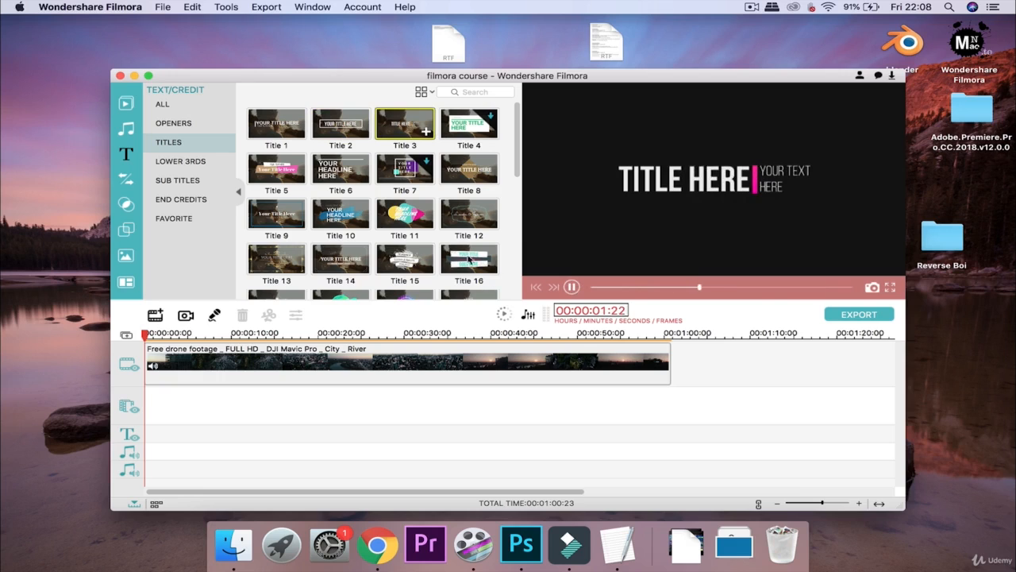
{"action": "scroll", "coordinate": [401, 207], "scroll_direction": "down", "scroll_amount": 5}
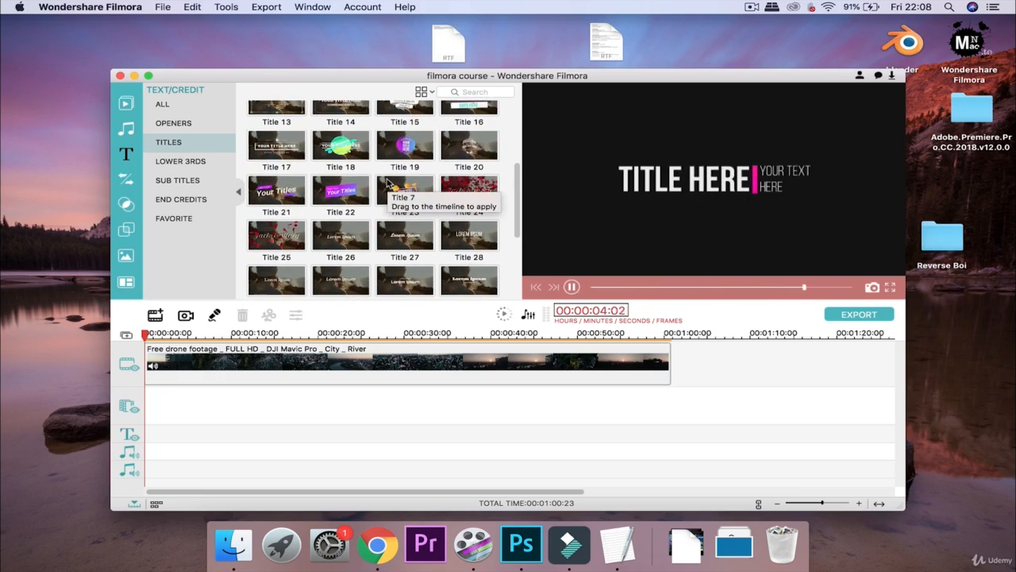
{"action": "scroll", "coordinate": [387, 182], "scroll_direction": "down", "scroll_amount": 3}
{"action": "scroll", "coordinate": [388, 182], "scroll_direction": "up", "scroll_amount": 8}
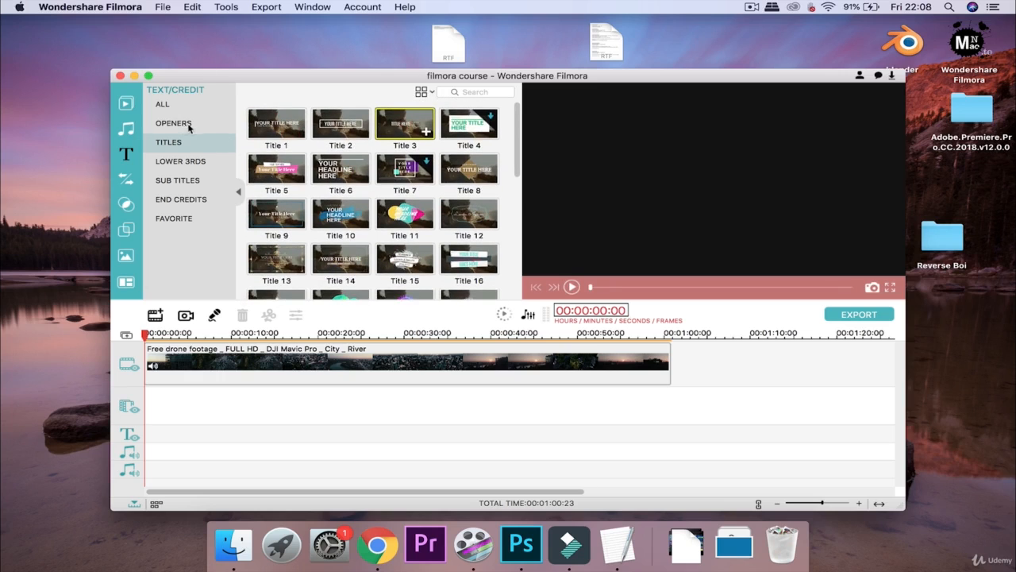
Glance at the Openers, then return to Titles and select Title 1
{"action": "left_click", "coordinate": [192, 127]}
{"action": "left_click", "coordinate": [230, 144]}
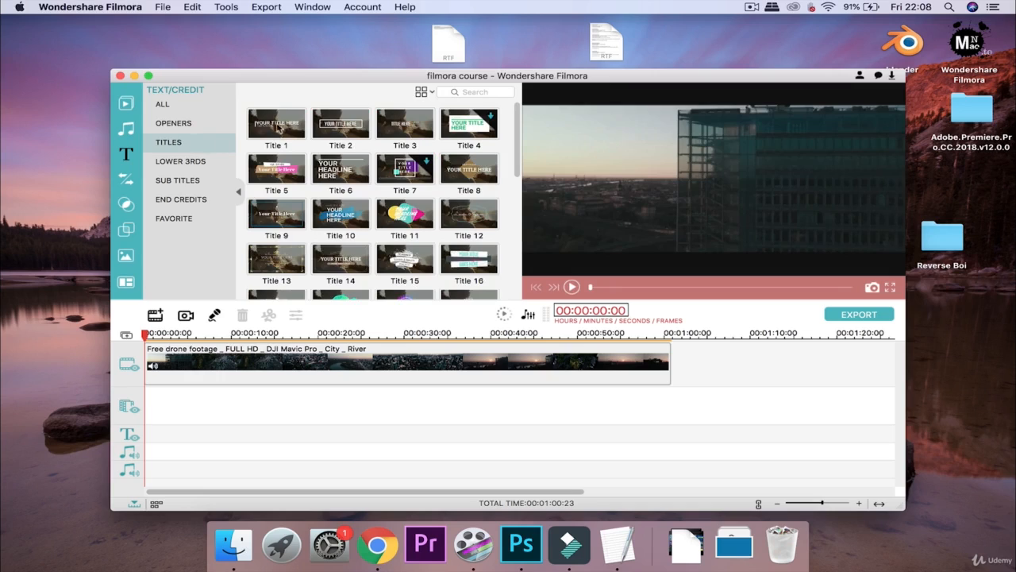
{"action": "left_click", "coordinate": [291, 128]}
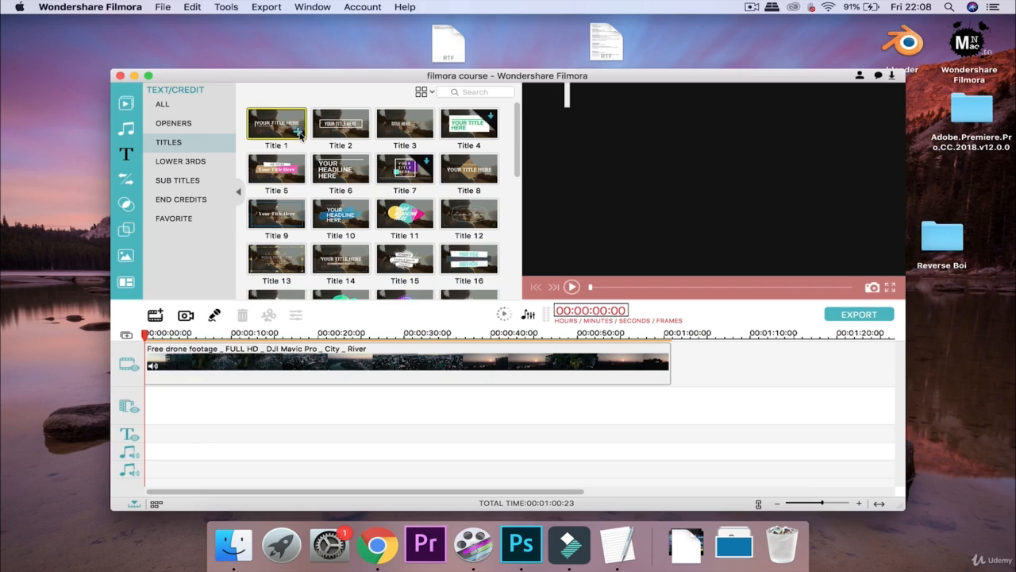
Add Title 1 at the start of the timeline, play it, and return to the first frame
{"action": "left_click", "coordinate": [298, 133]}
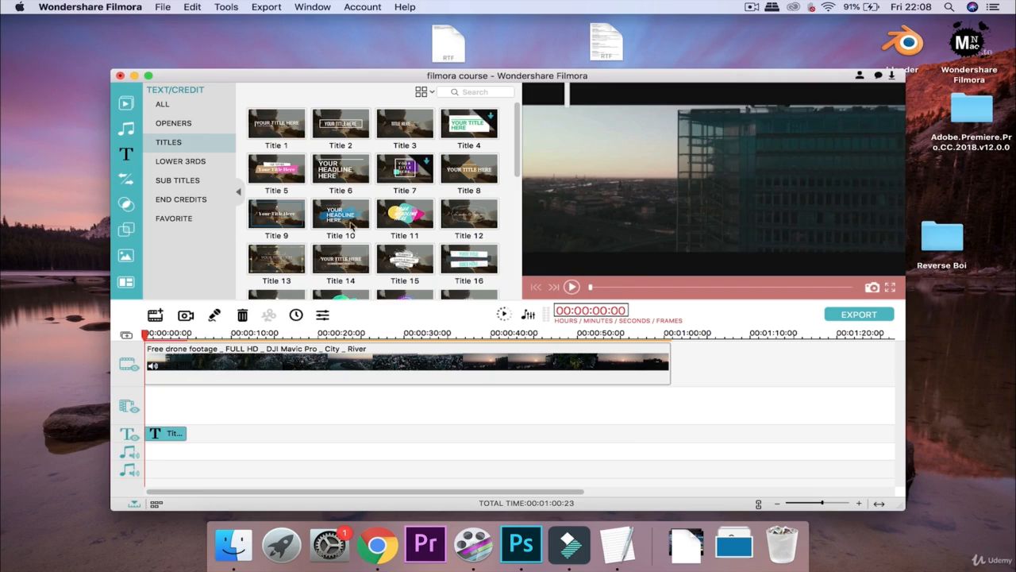
{"action": "left_click", "coordinate": [572, 287]}
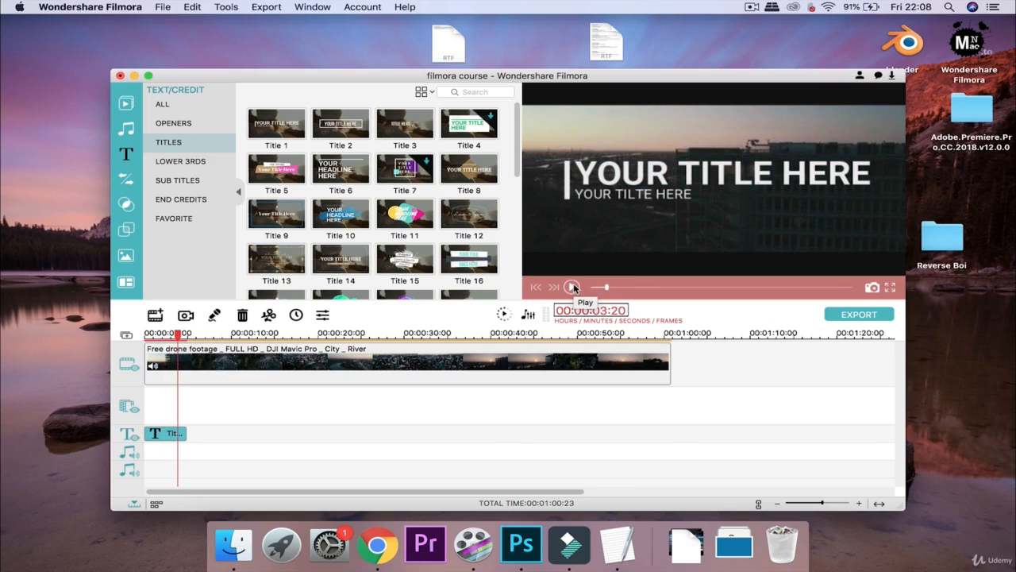
{"action": "left_click", "coordinate": [572, 287]}
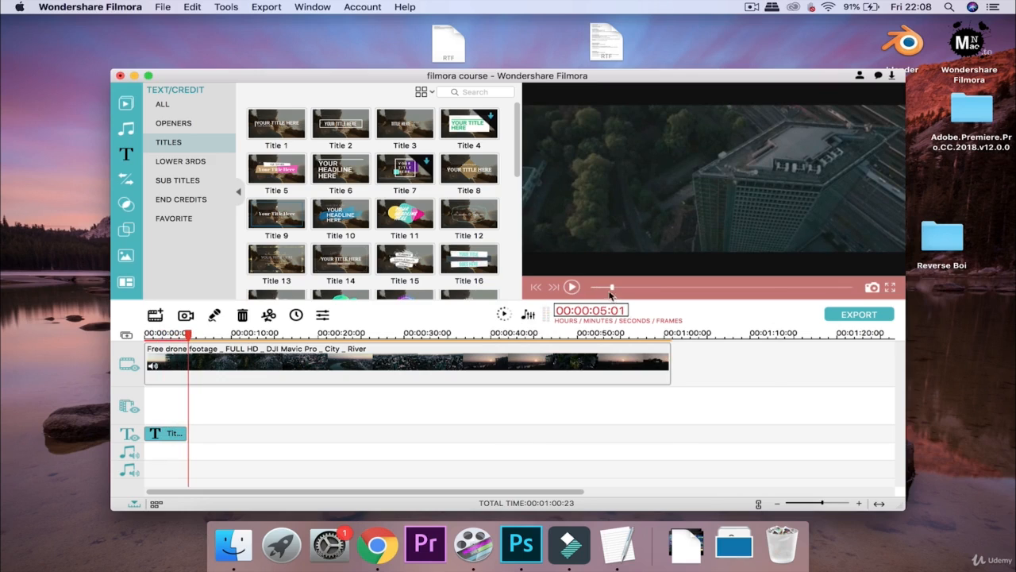
{"action": "left_click", "coordinate": [537, 287]}
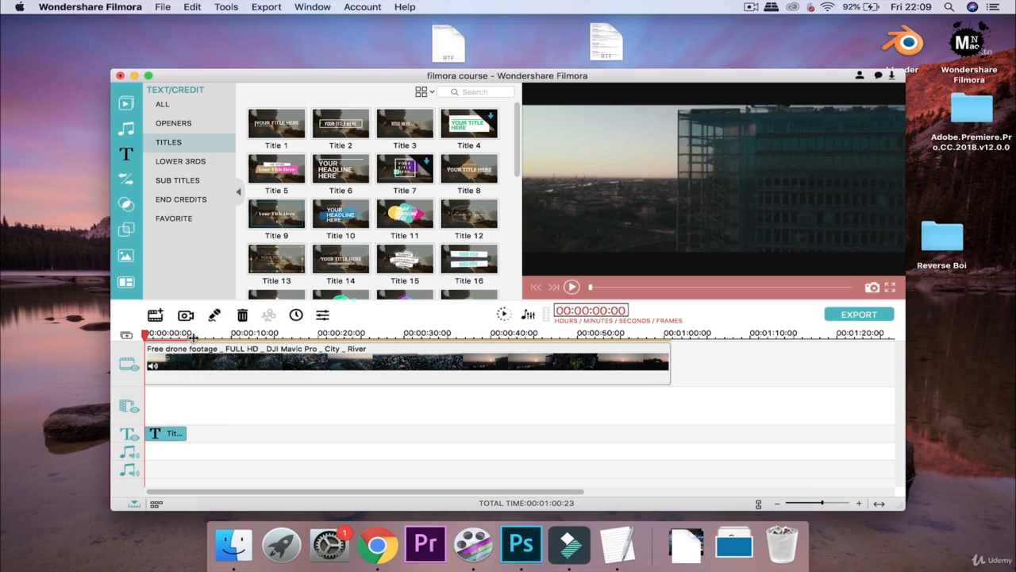
Render the timeline preview, 125 frames, covering the title clip
{"action": "left_click", "coordinate": [503, 315]}
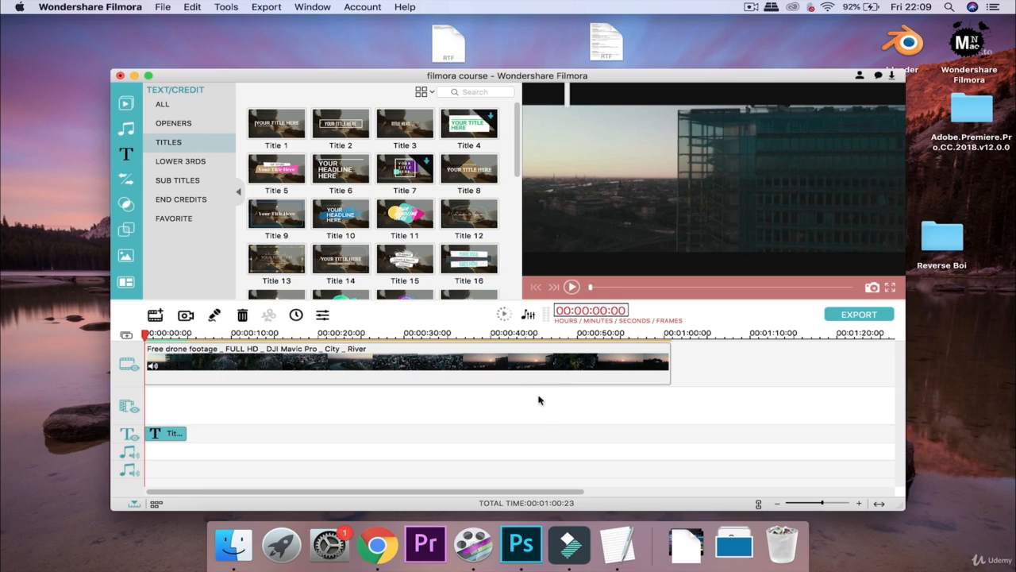
{"action": "left_click", "coordinate": [572, 287]}
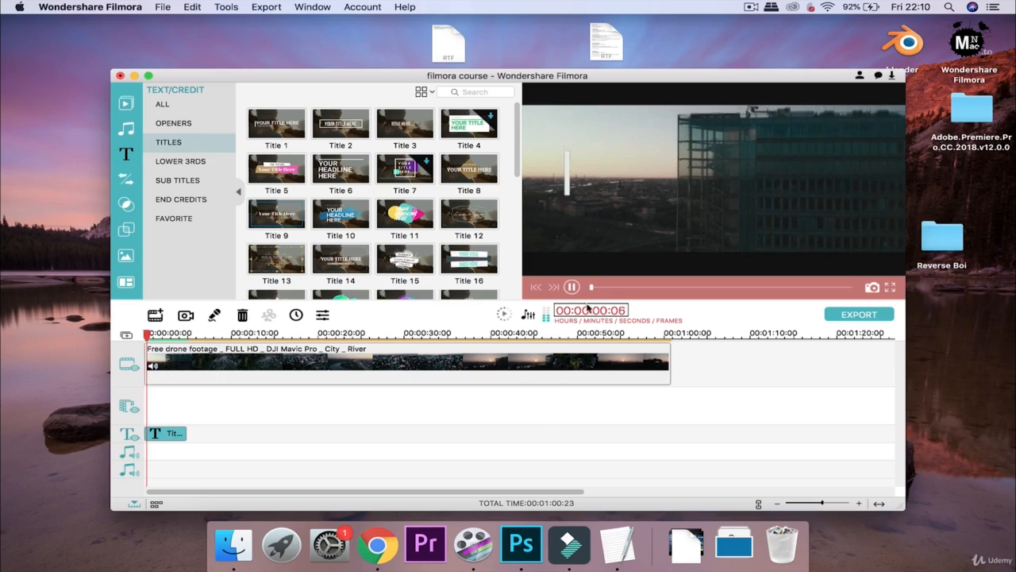
{"action": "left_click", "coordinate": [573, 289]}
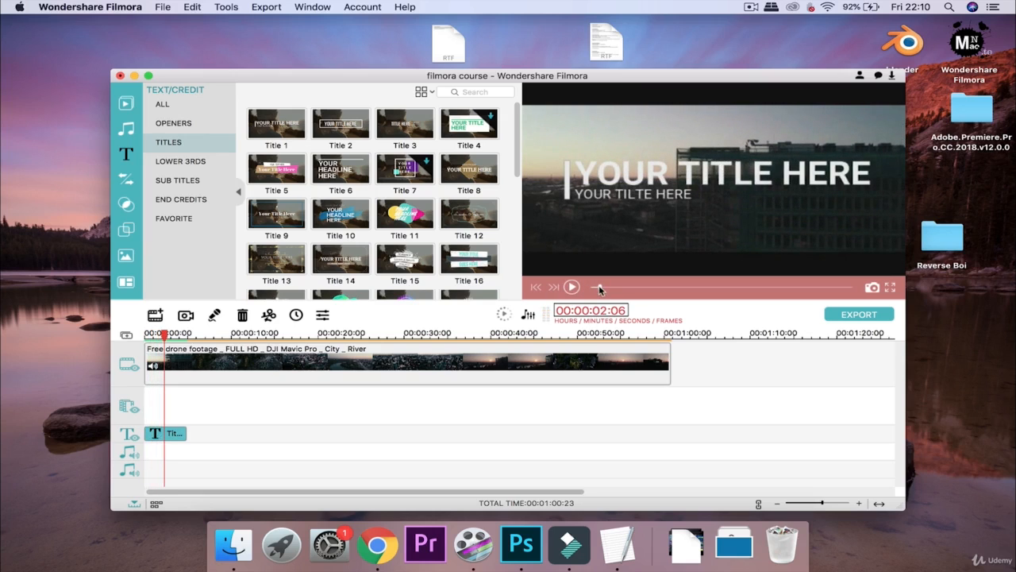
{"action": "left_click_drag", "start_coordinate": [600, 290], "coordinate": [579, 291]}
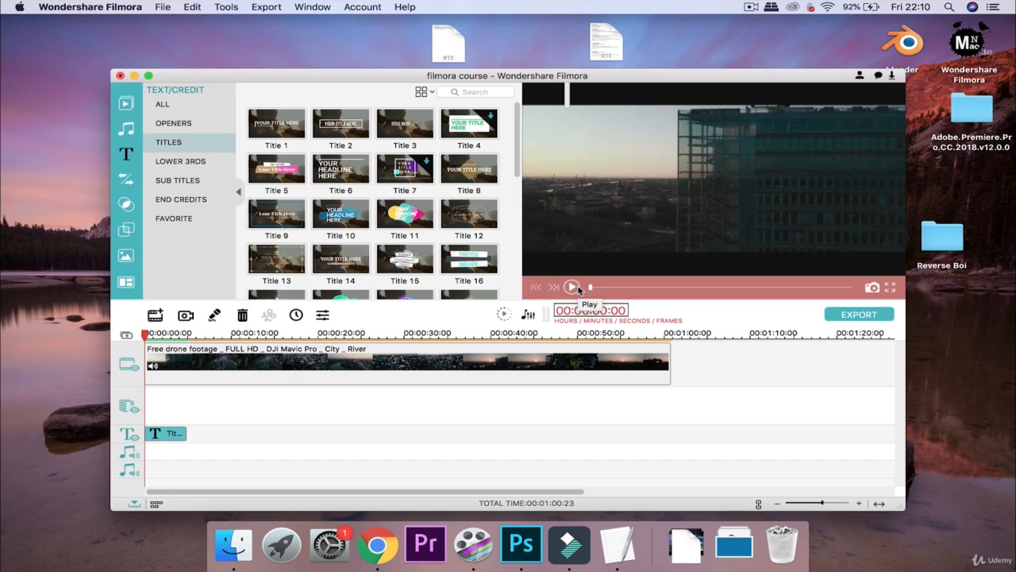
{"action": "scroll", "coordinate": [435, 185], "scroll_direction": "down", "scroll_amount": 5}
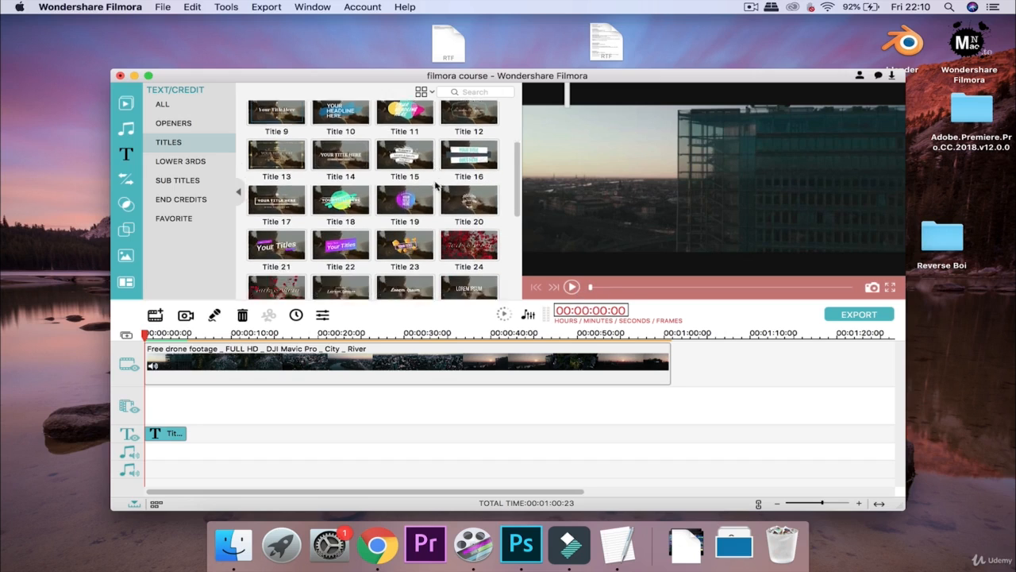
{"action": "scroll", "coordinate": [435, 185], "scroll_direction": "down", "scroll_amount": 2}
{"action": "left_click", "coordinate": [458, 190]}
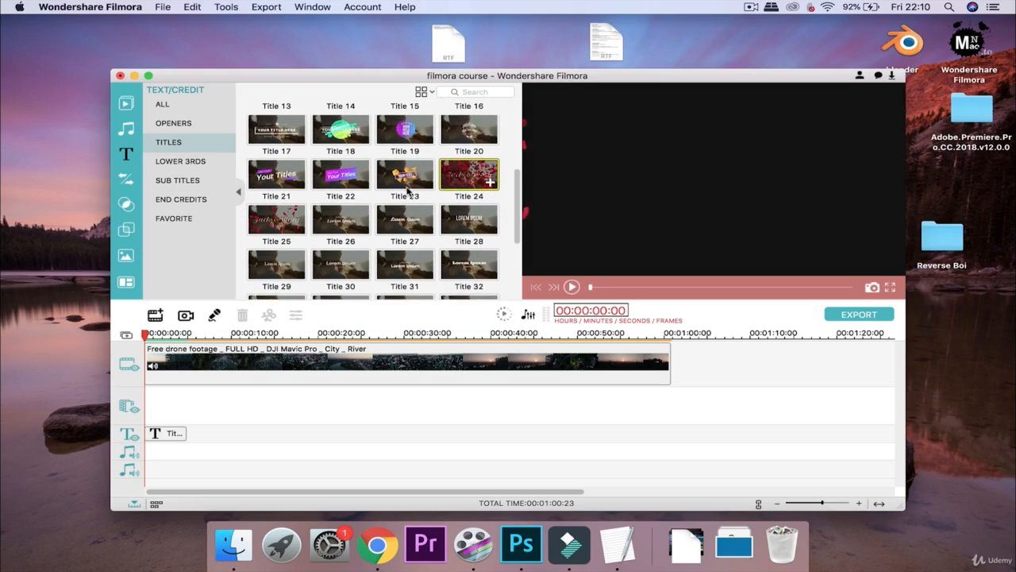
{"action": "scroll", "coordinate": [407, 188], "scroll_direction": "up", "scroll_amount": 2}
{"action": "scroll", "coordinate": [407, 189], "scroll_direction": "up", "scroll_amount": 3}
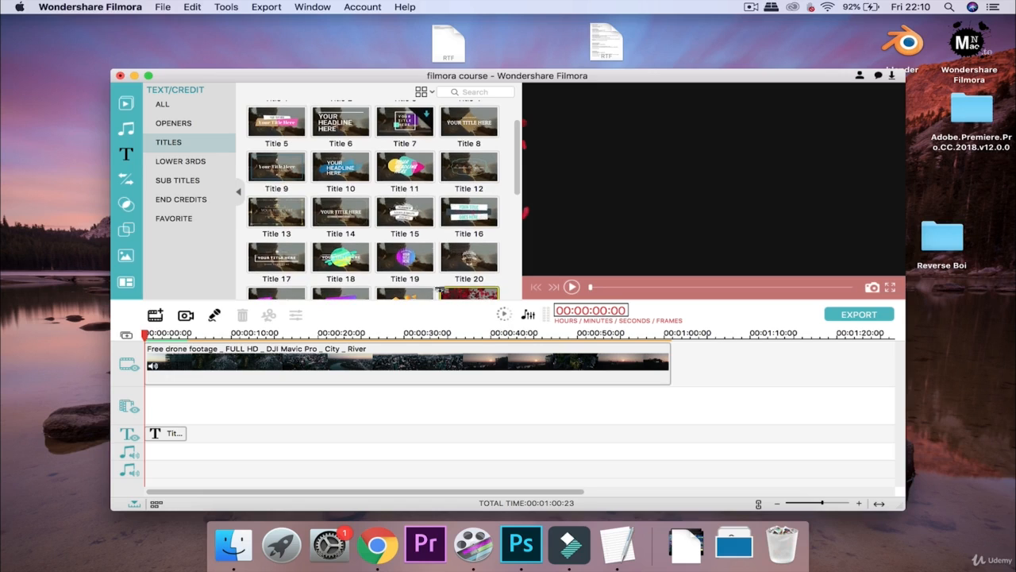
{"action": "scroll", "coordinate": [426, 228], "scroll_direction": "up", "scroll_amount": 2}
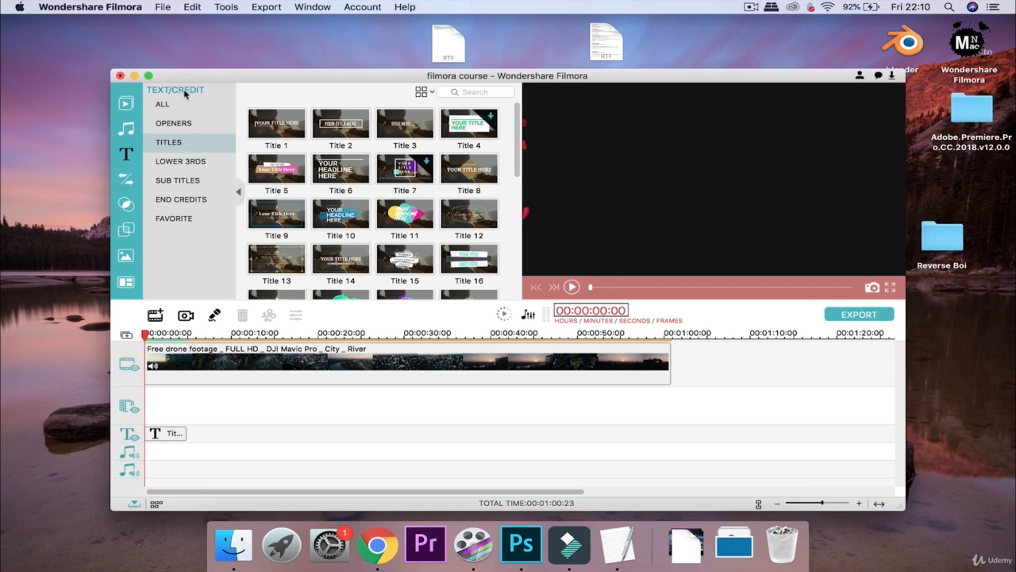
Add the LowerThirds 3 preset to the timeline and play it over the footage
{"action": "left_click", "coordinate": [189, 161]}
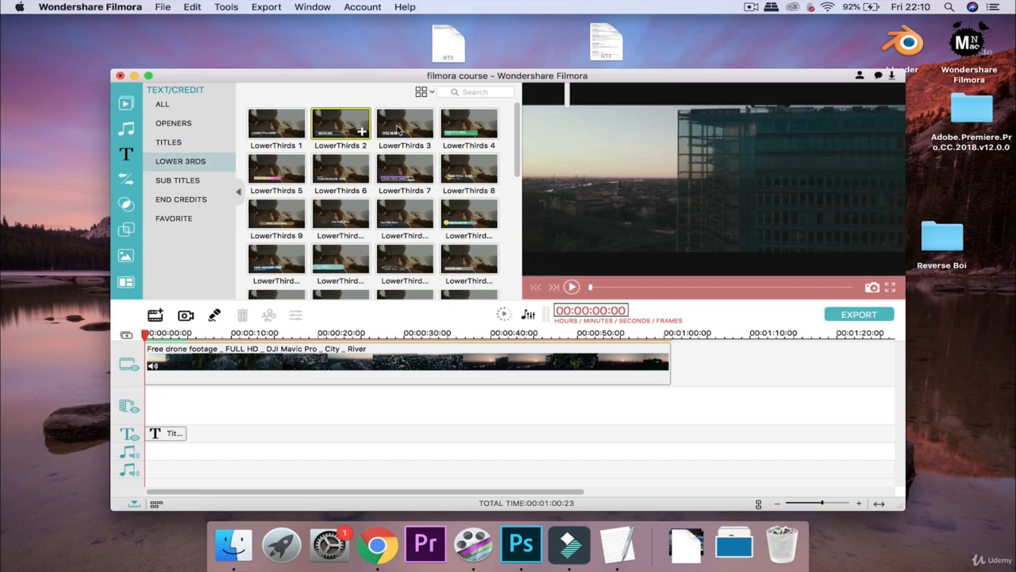
{"action": "left_click", "coordinate": [401, 129]}
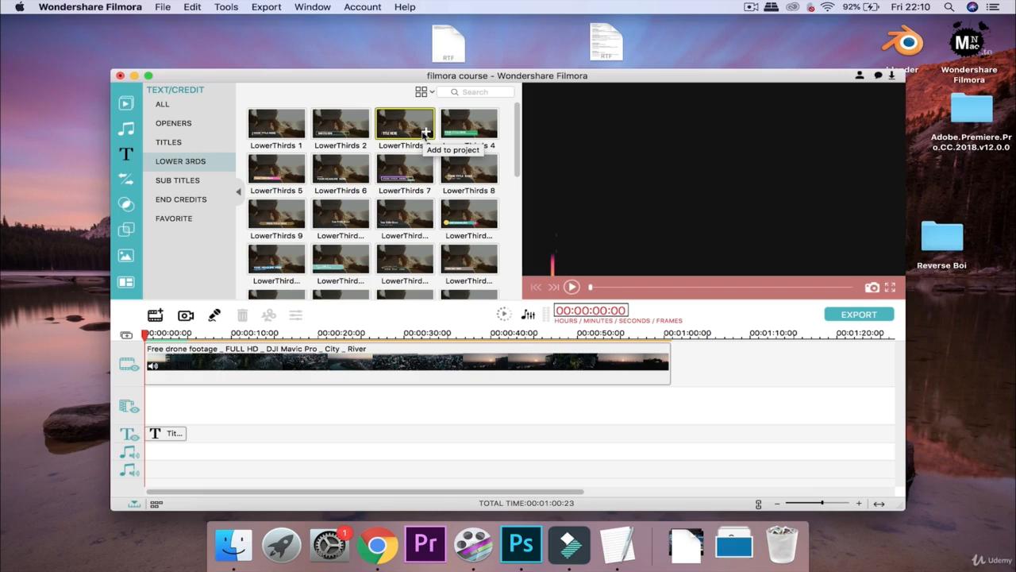
{"action": "left_click", "coordinate": [425, 133]}
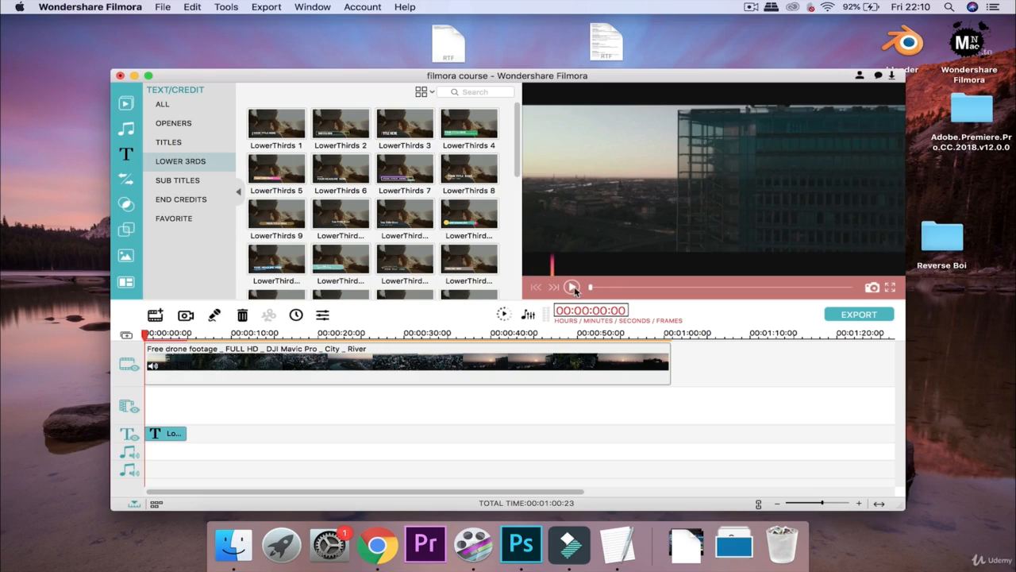
{"action": "left_click", "coordinate": [572, 288]}
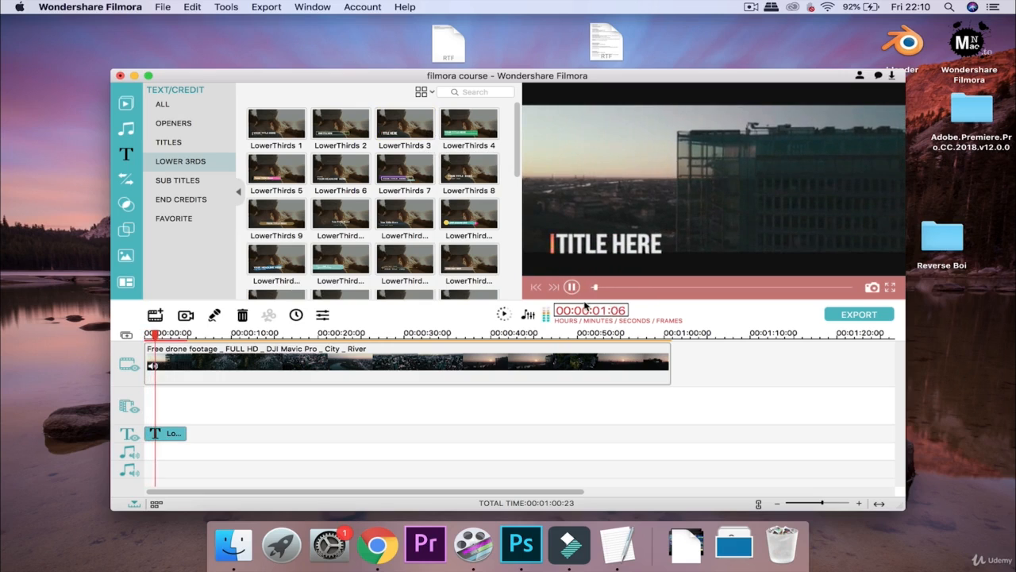
{"action": "left_click", "coordinate": [570, 288]}
Add a second lower-third preset, play it, then delete that new clip
{"action": "scroll", "coordinate": [428, 213], "scroll_direction": "down", "scroll_amount": 3}
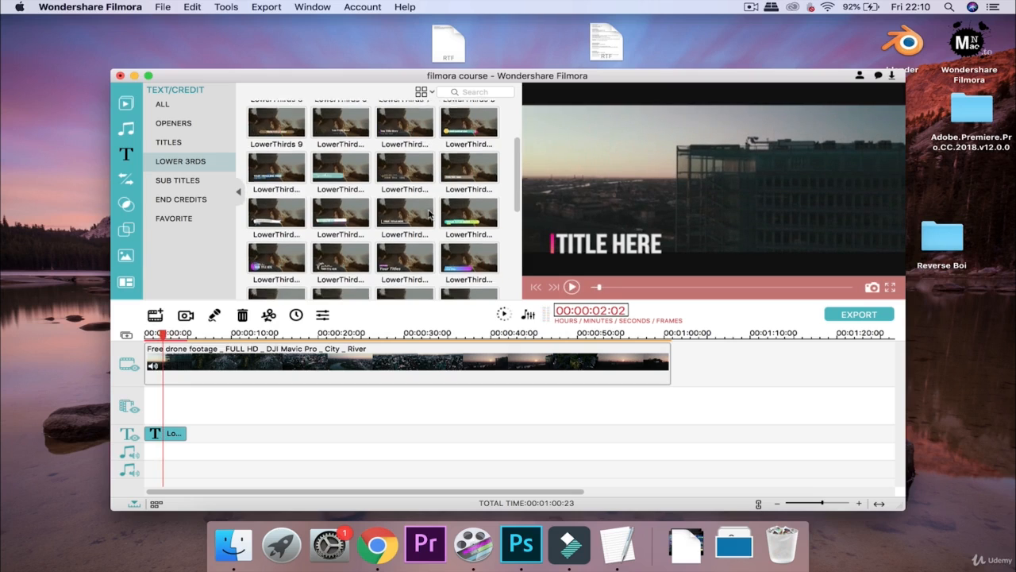
{"action": "scroll", "coordinate": [429, 212], "scroll_direction": "down", "scroll_amount": 2}
{"action": "double_click", "coordinate": [401, 183]}
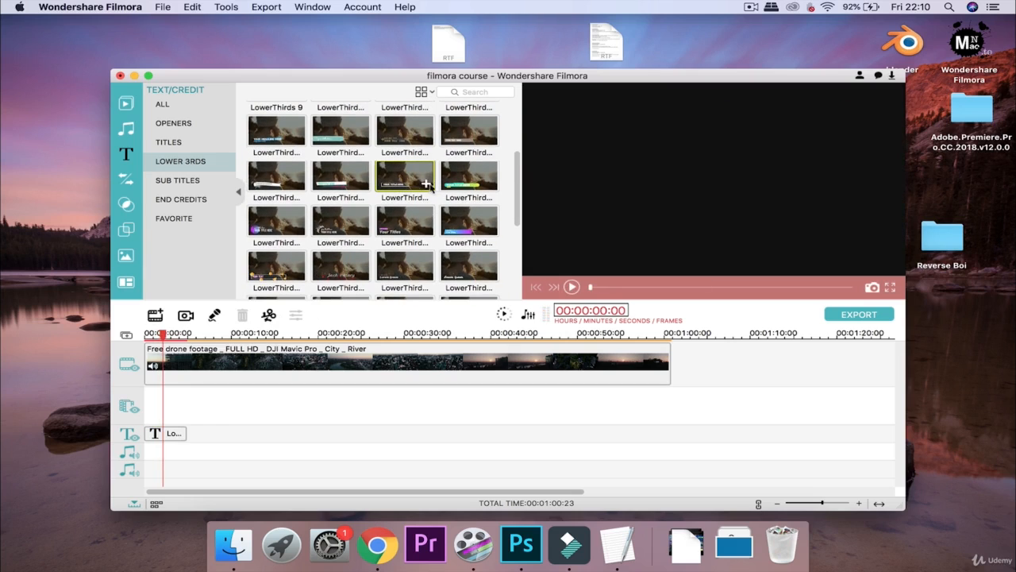
{"action": "left_click", "coordinate": [572, 287]}
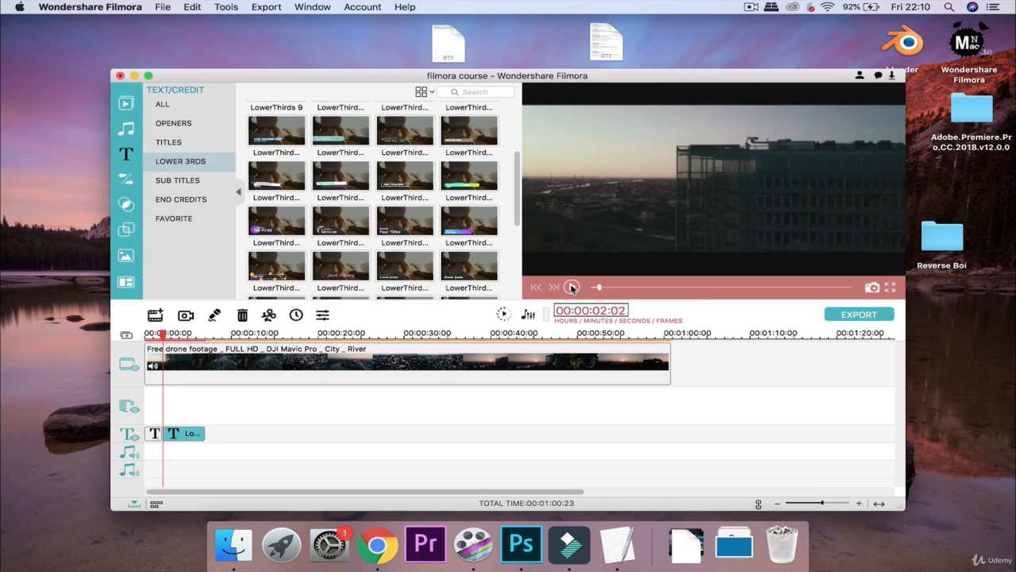
{"action": "left_click", "coordinate": [571, 287]}
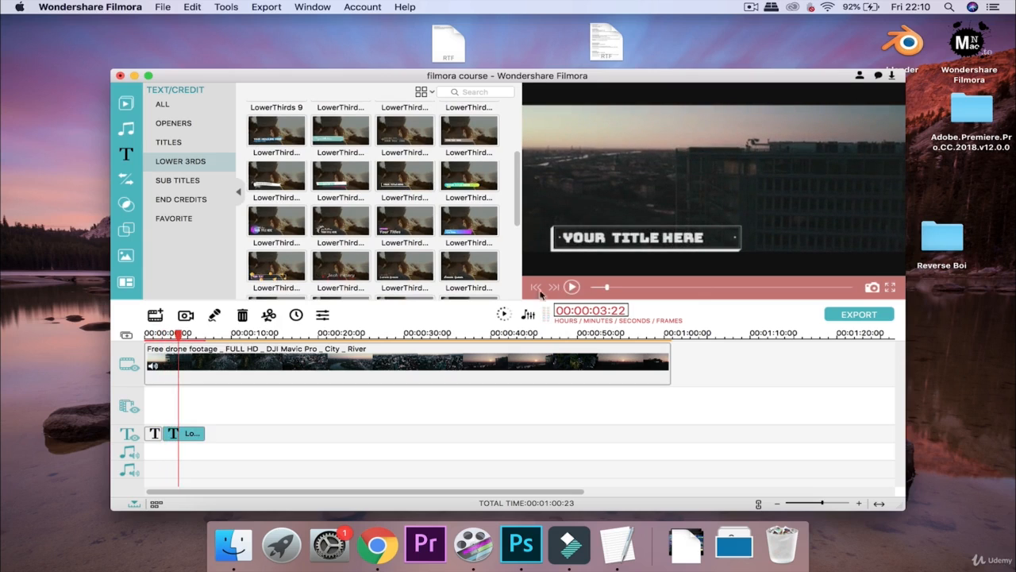
{"action": "left_click", "coordinate": [242, 315]}
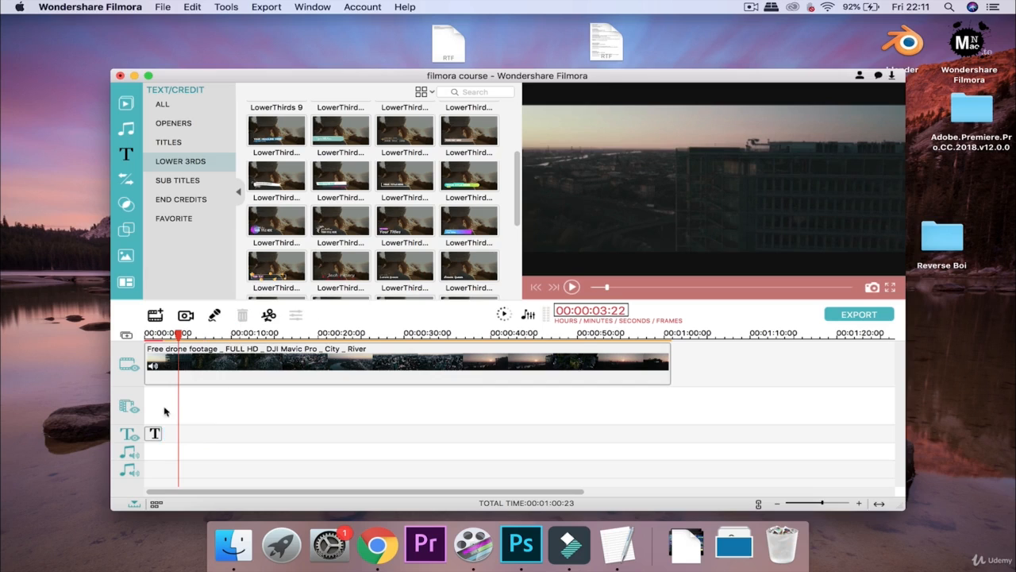
{"action": "key", "text": "Home"}
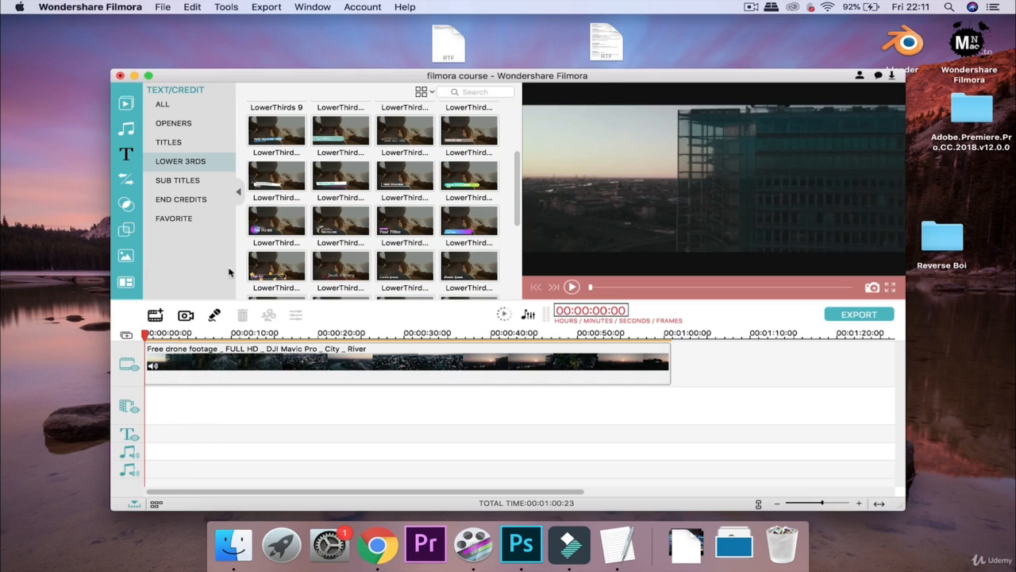
{"action": "left_click", "coordinate": [196, 184]}
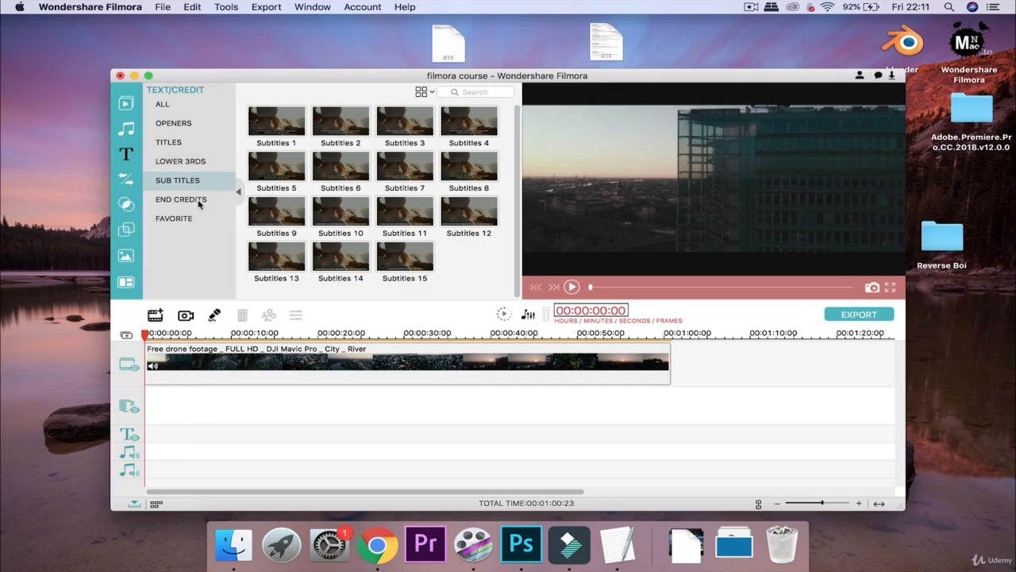
{"action": "left_click", "coordinate": [423, 134]}
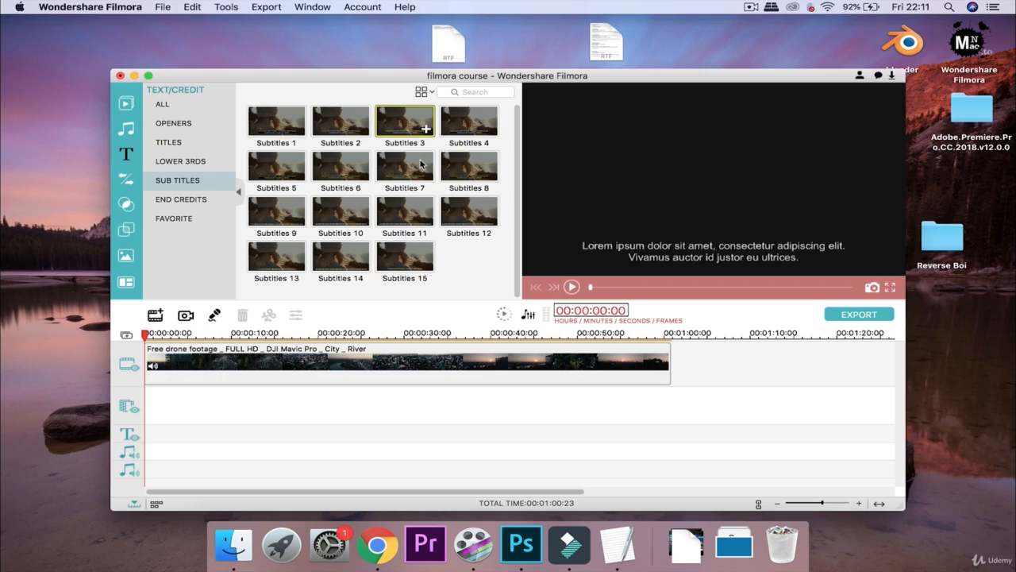
{"action": "left_click", "coordinate": [430, 175]}
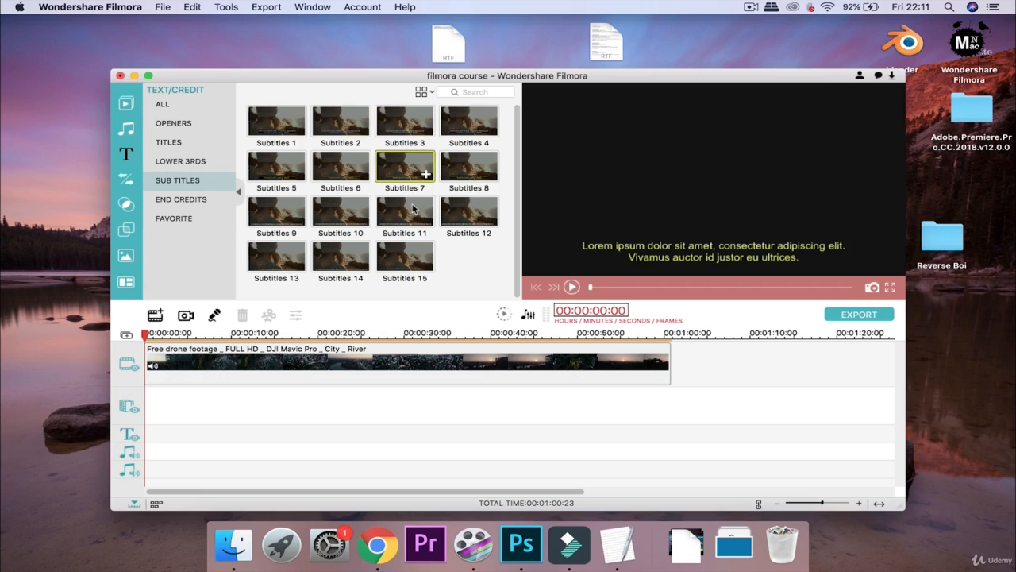
{"action": "left_click", "coordinate": [419, 209]}
{"action": "left_click", "coordinate": [330, 228]}
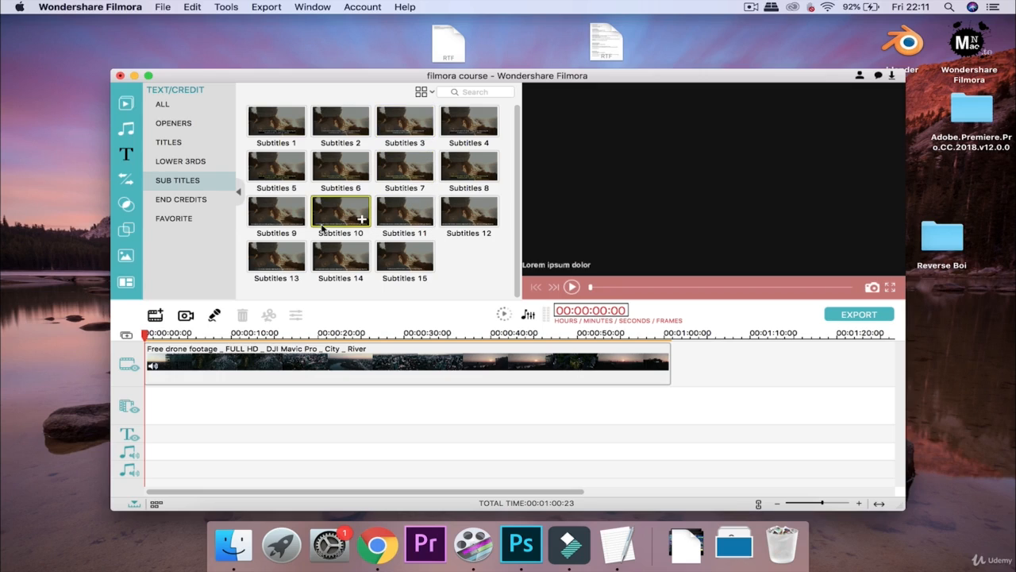
{"action": "left_click", "coordinate": [340, 254]}
{"action": "left_click", "coordinate": [288, 213]}
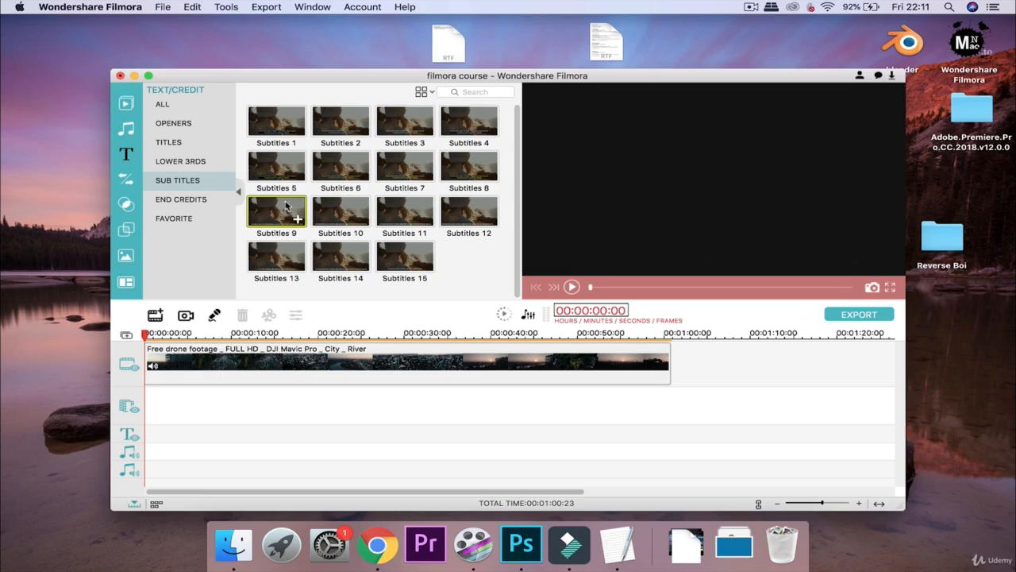
{"action": "left_click", "coordinate": [280, 177]}
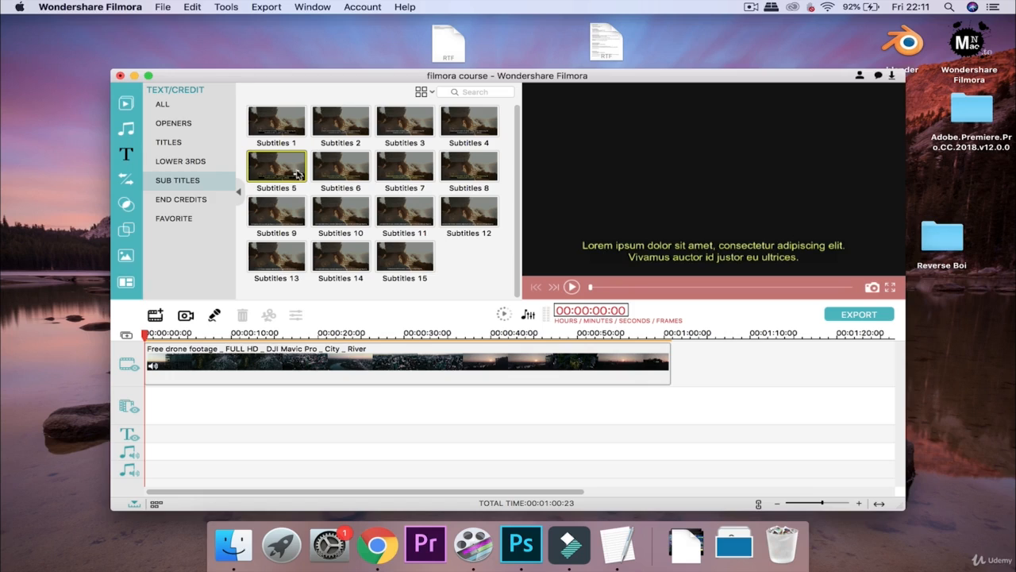
{"action": "left_click", "coordinate": [298, 174]}
{"action": "left_click", "coordinate": [572, 288]}
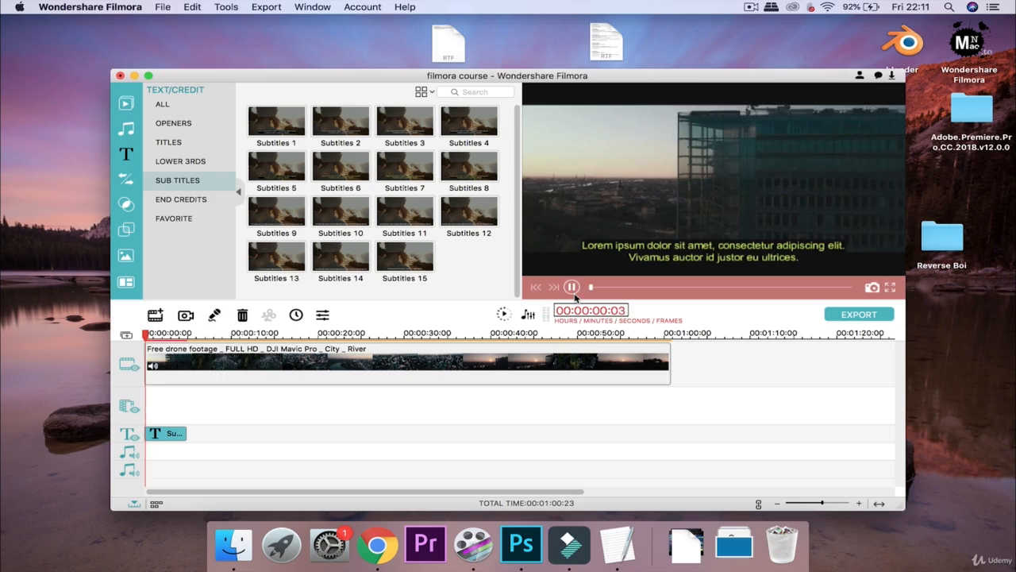
{"action": "left_click", "coordinate": [571, 288]}
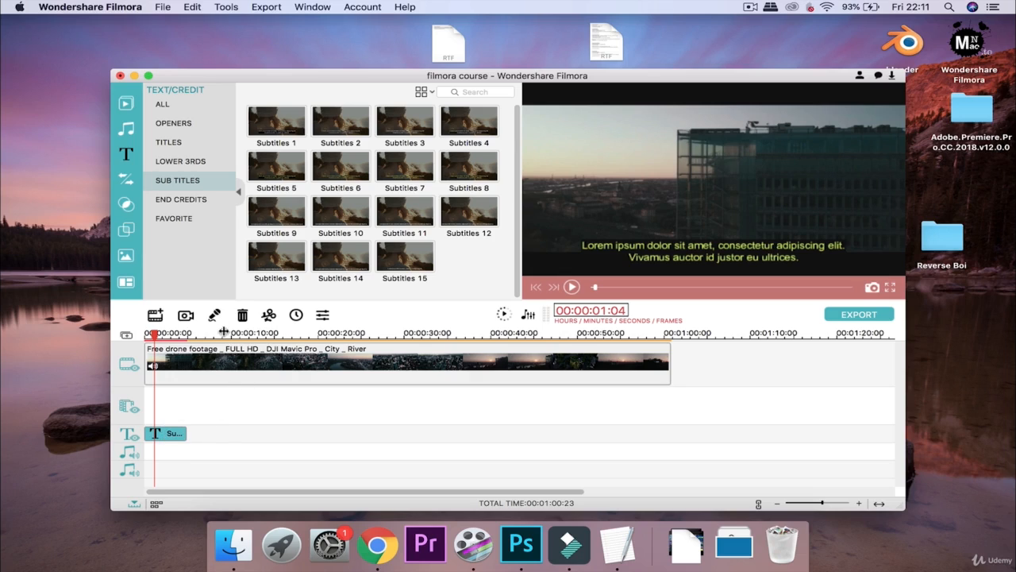
{"action": "left_click", "coordinate": [242, 316]}
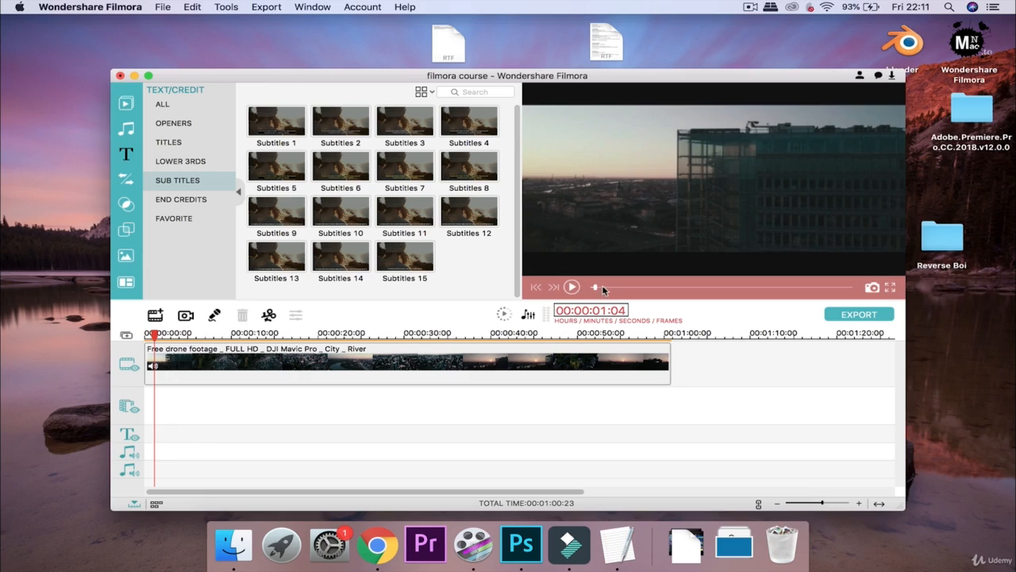
{"action": "left_click_drag", "start_coordinate": [596, 287], "coordinate": [590, 288]}
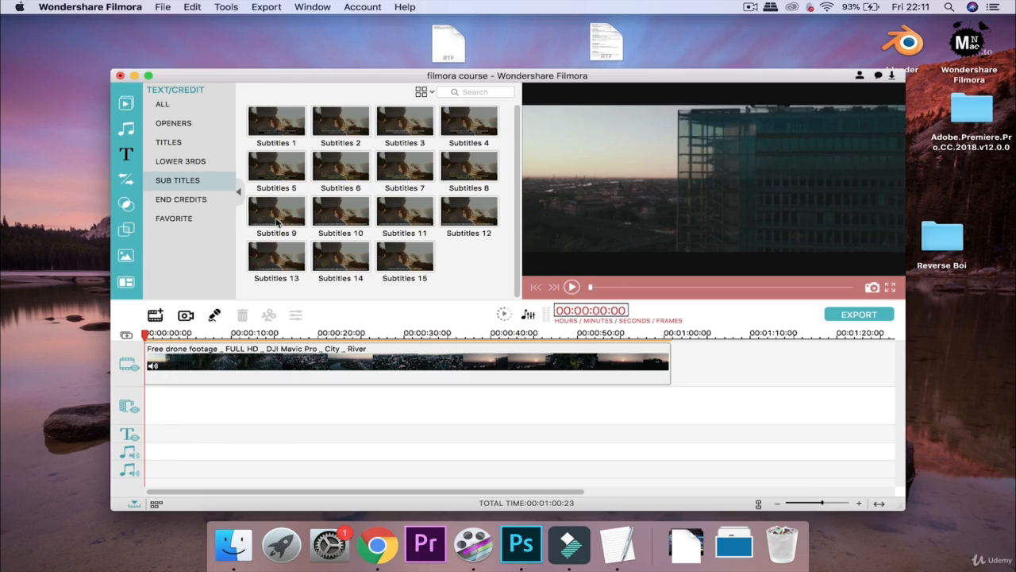
Preview the Credits 1 and Credits 14 end-credit presets
{"action": "left_click", "coordinate": [197, 200]}
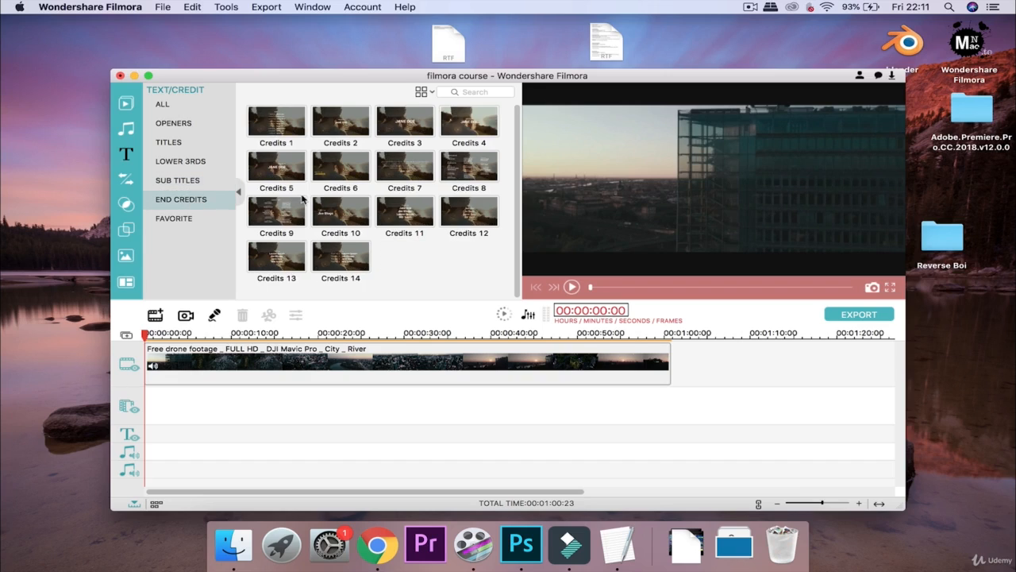
{"action": "left_click_drag", "start_coordinate": [290, 124], "coordinate": [287, 121]}
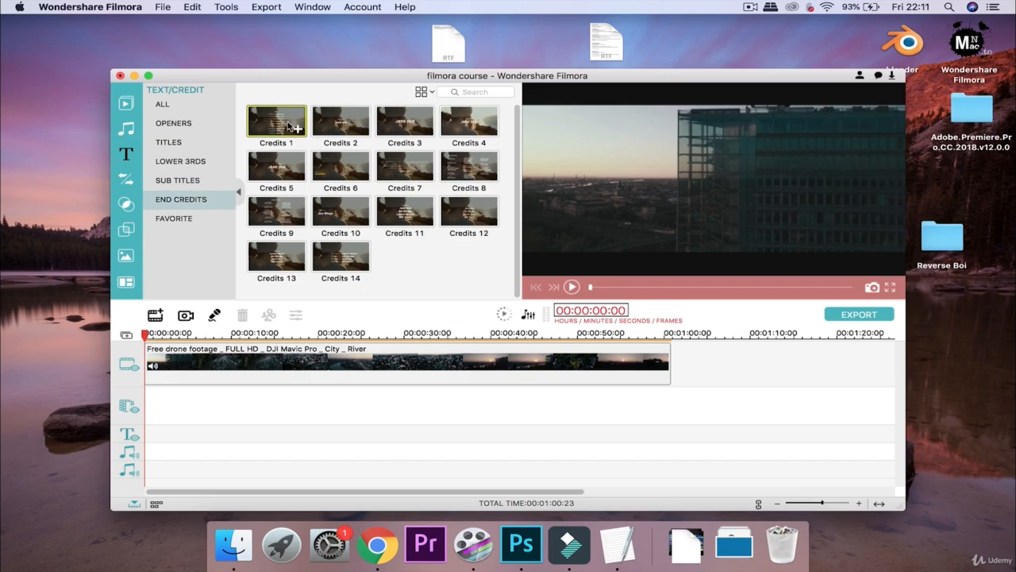
{"action": "left_click", "coordinate": [579, 288]}
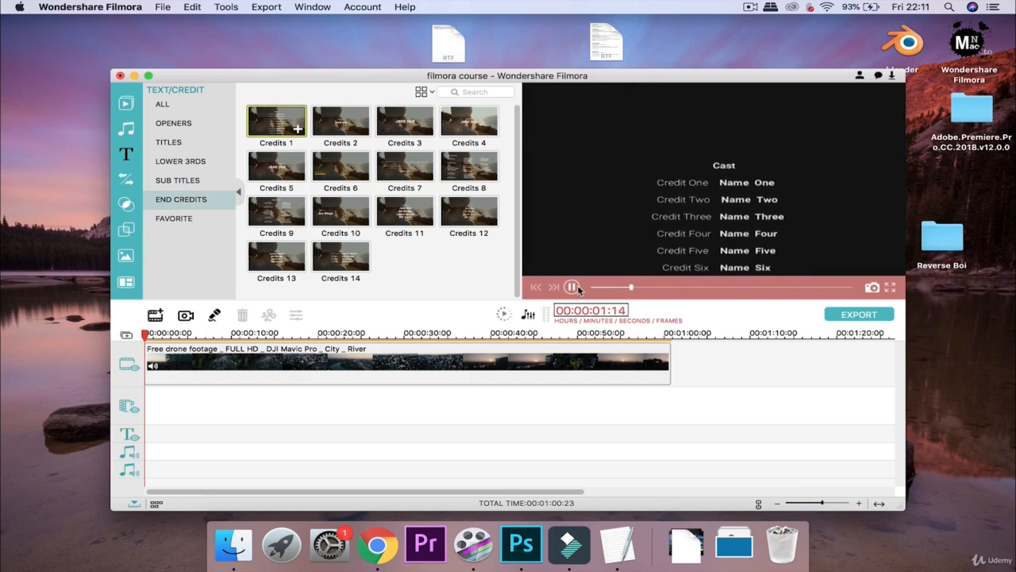
{"action": "left_click", "coordinate": [573, 288]}
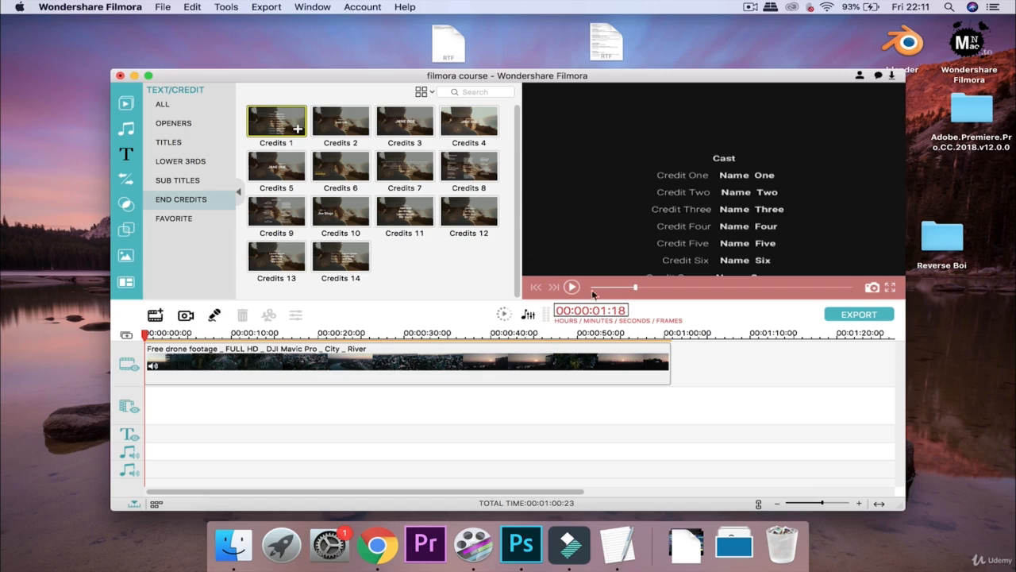
{"action": "left_click", "coordinate": [340, 258]}
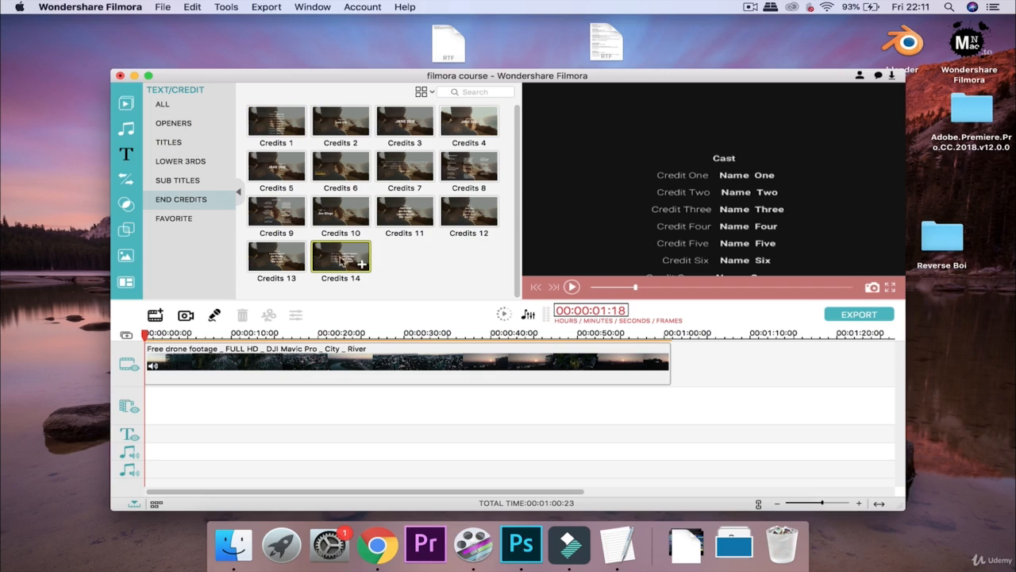
{"action": "left_click", "coordinate": [572, 287]}
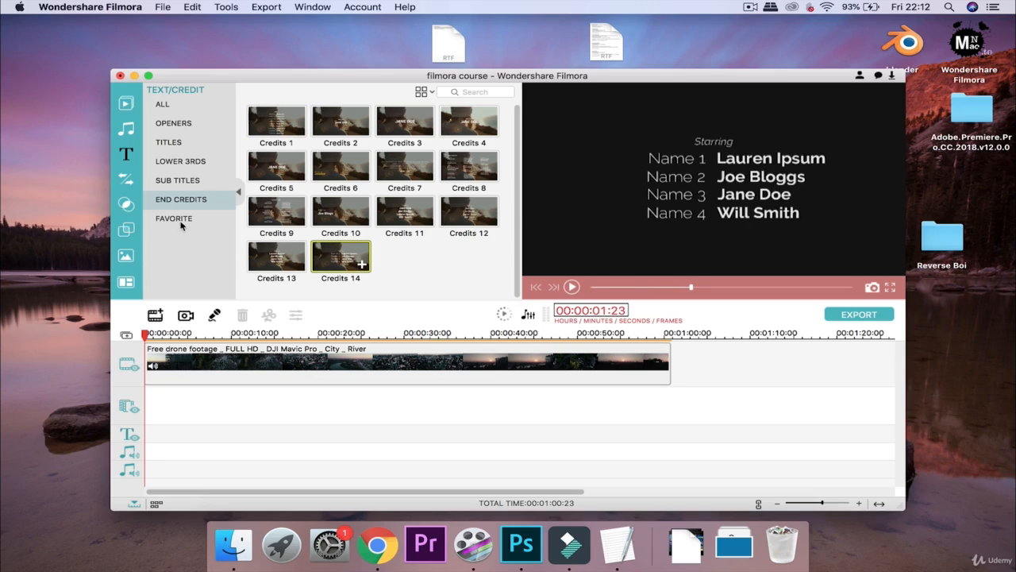
Browse the music library, then the Favorite and Openers text presets
{"action": "left_click", "coordinate": [126, 127]}
{"action": "left_click", "coordinate": [126, 154]}
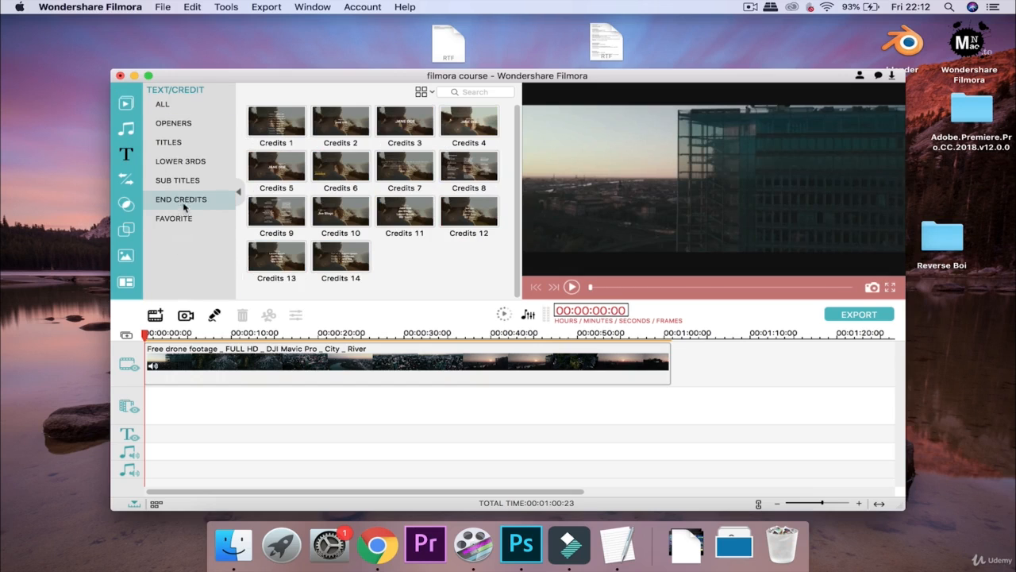
{"action": "left_click", "coordinate": [181, 219]}
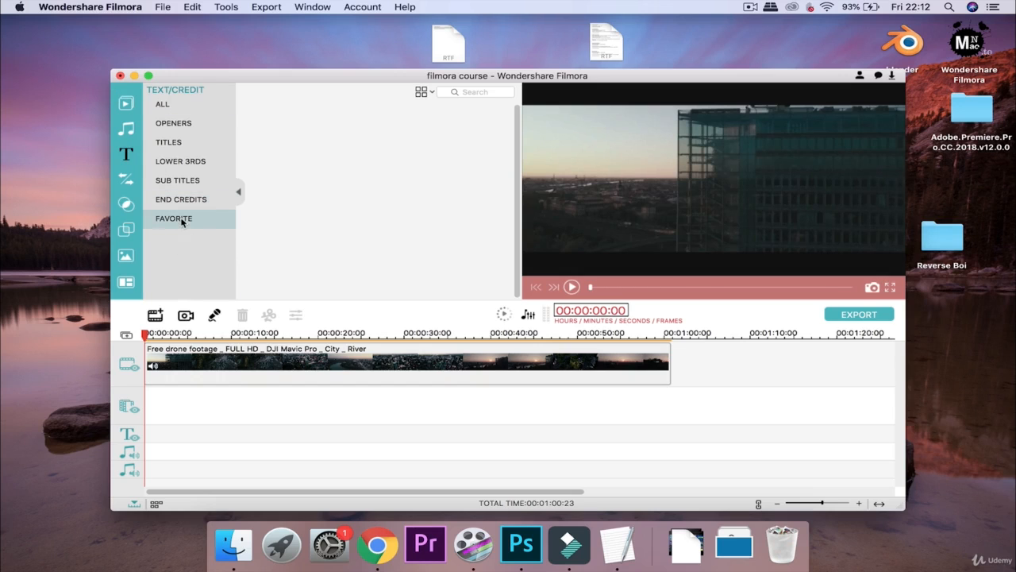
{"action": "left_click", "coordinate": [165, 127]}
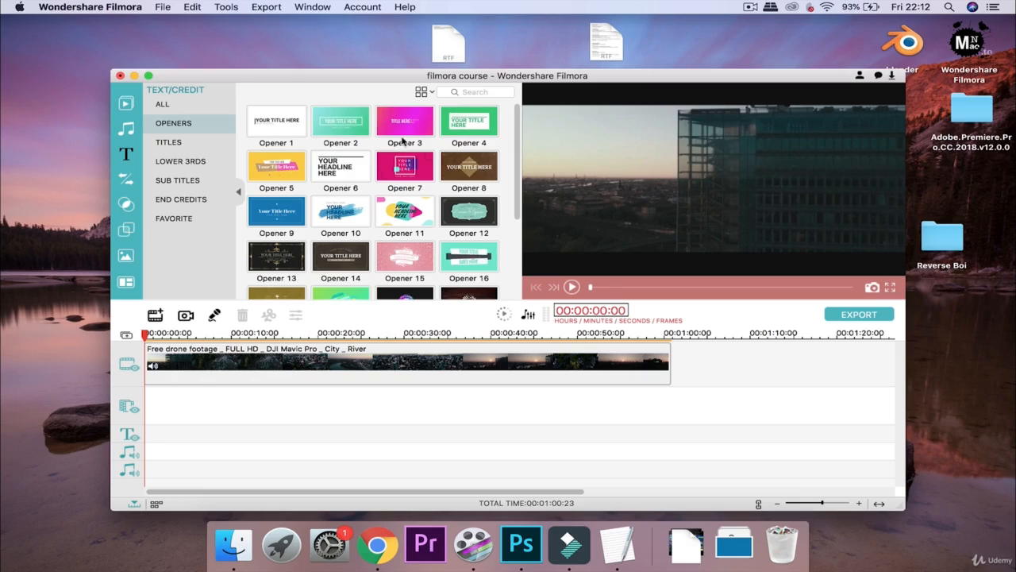
{"action": "scroll", "coordinate": [403, 141], "scroll_direction": "down", "scroll_amount": 2}
{"action": "scroll", "coordinate": [402, 140], "scroll_direction": "up", "scroll_amount": 2}
Check the Opener 2 options, then switch to the Titles presets and preview Title 1
{"action": "right_click", "coordinate": [349, 121]}
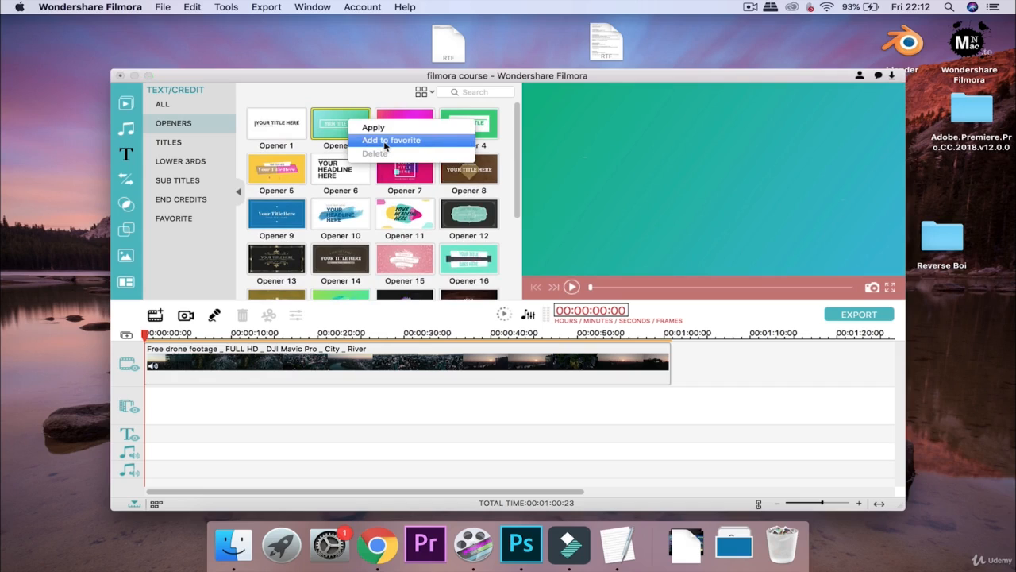
{"action": "left_click", "coordinate": [191, 144]}
{"action": "left_click", "coordinate": [179, 161]}
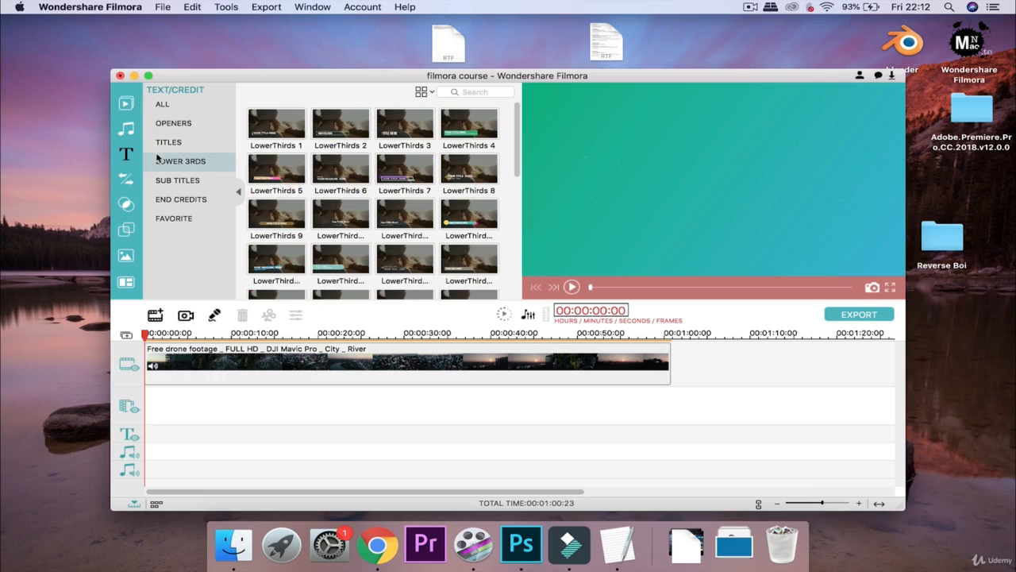
{"action": "left_click", "coordinate": [184, 144]}
{"action": "left_click", "coordinate": [299, 126]}
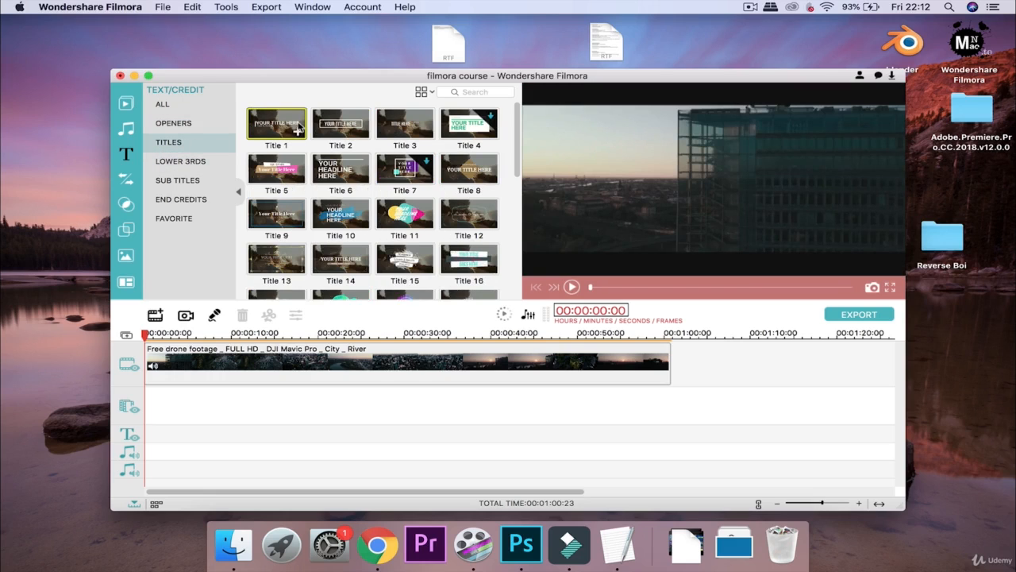
Add Title 1 at the start of the text track, preview it, and move the playhead to 00:00:02:00
{"action": "left_click", "coordinate": [298, 131]}
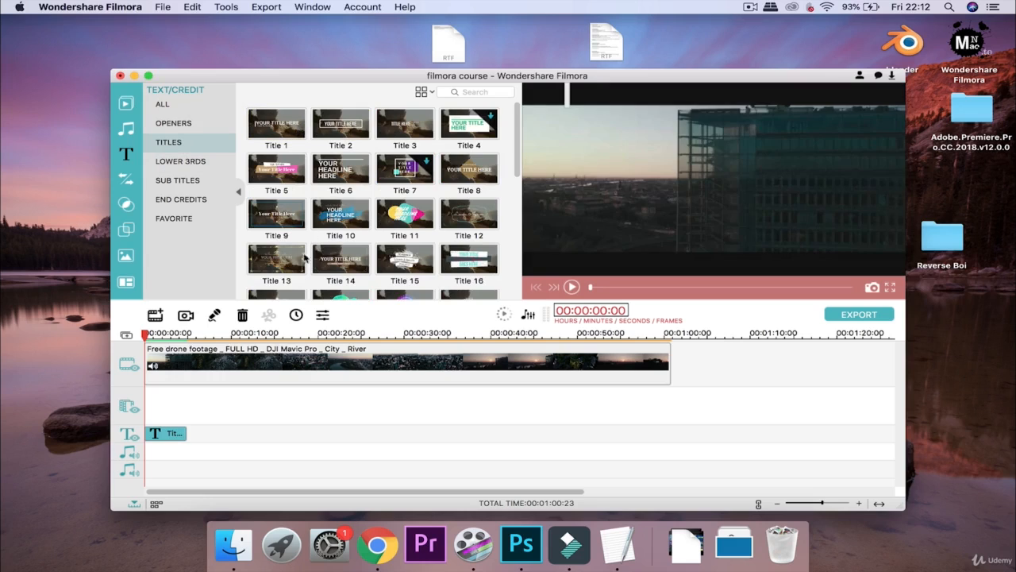
{"action": "left_click", "coordinate": [571, 287]}
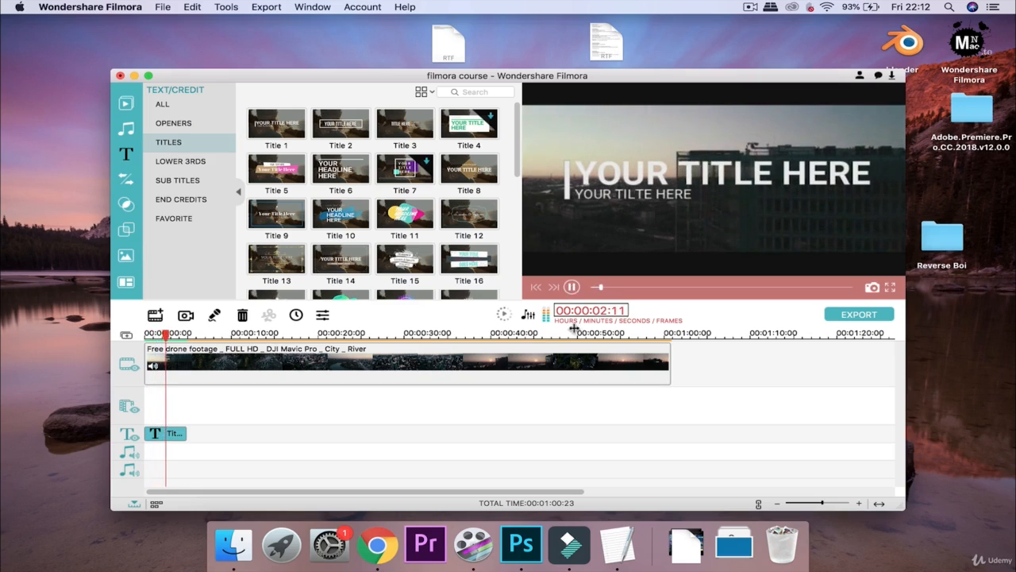
{"action": "left_click", "coordinate": [572, 286]}
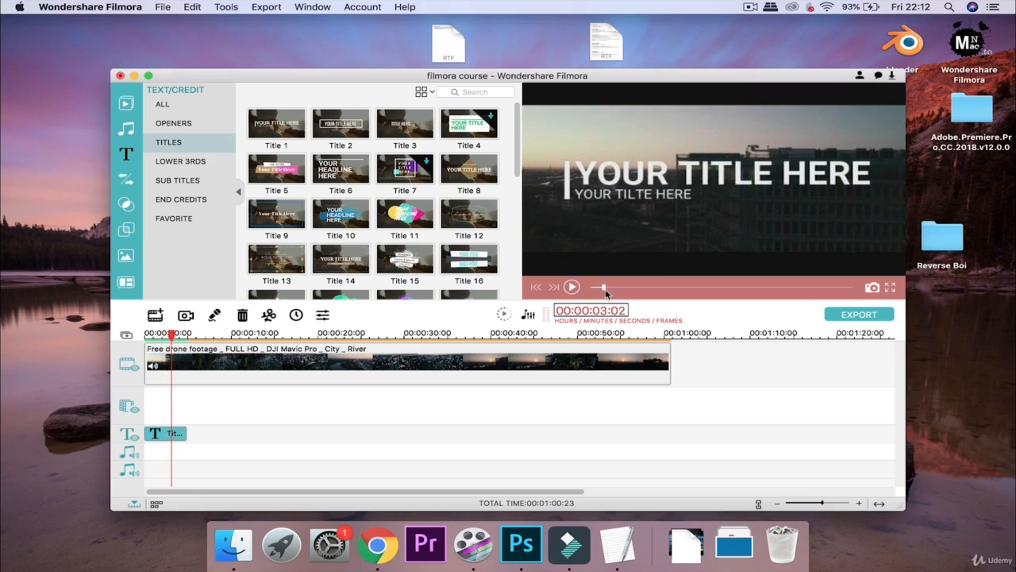
{"action": "left_click_drag", "start_coordinate": [605, 293], "coordinate": [597, 292]}
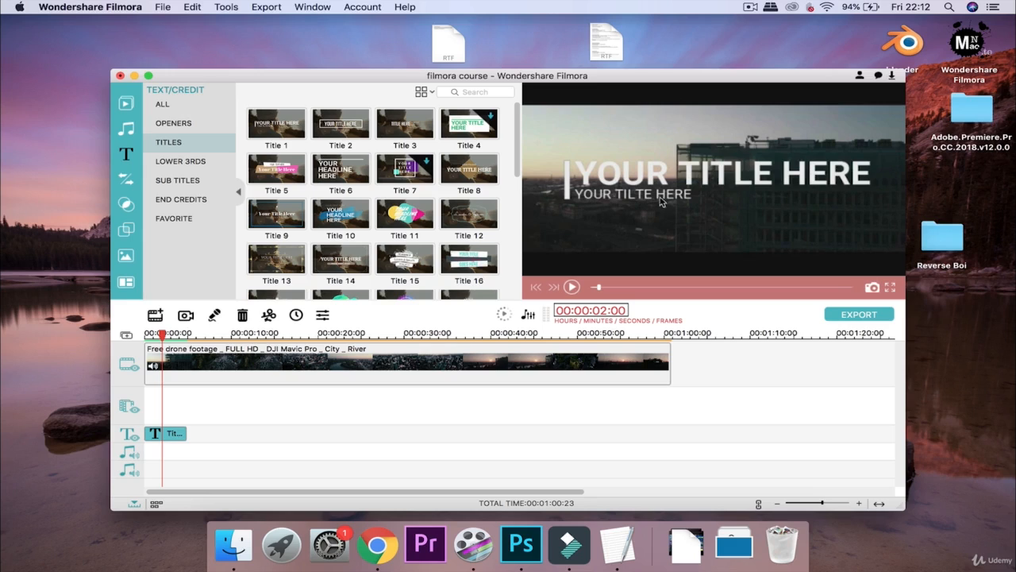
{"action": "right_click", "coordinate": [175, 436]}
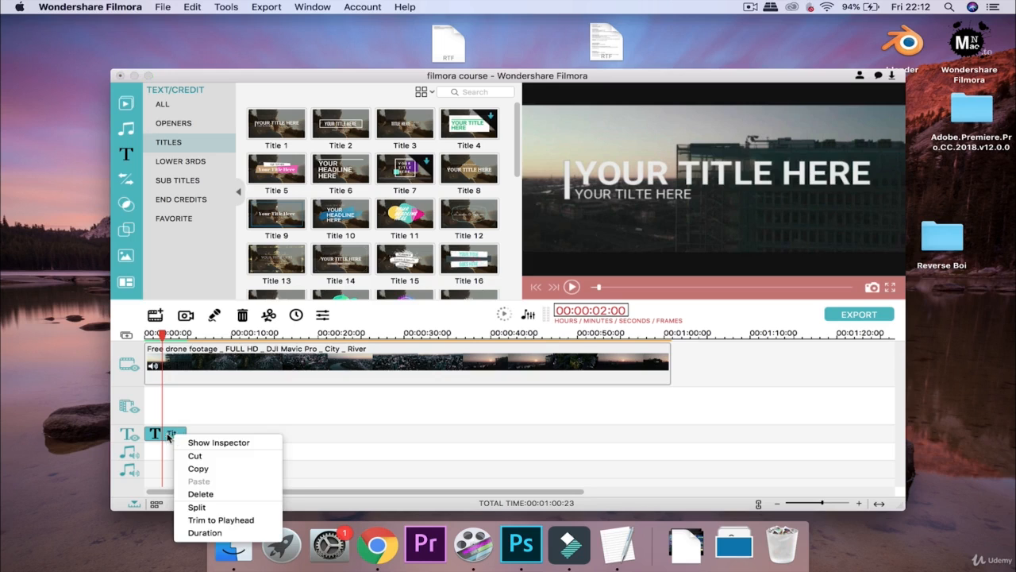
Open the title clip in the Title Inspector, keeping the Roboto-Bold Regular font
{"action": "double_click", "coordinate": [166, 436]}
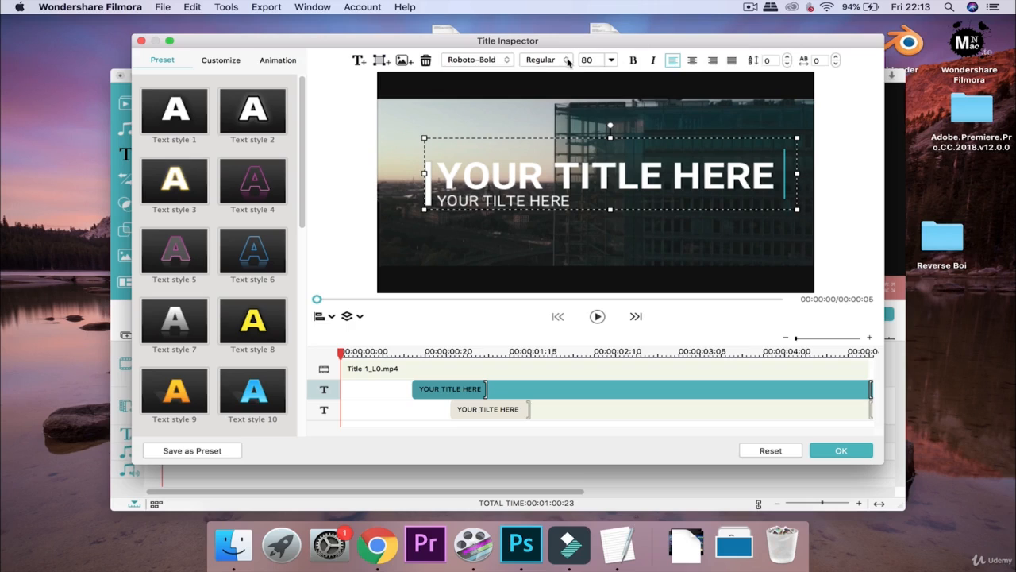
{"action": "left_click", "coordinate": [555, 63]}
{"action": "left_click", "coordinate": [554, 63]}
{"action": "left_click", "coordinate": [492, 63]}
{"action": "left_click", "coordinate": [486, 60]}
Apply the cyan-glow Text style 12 to the YOUR TITLE HERE line, then select the second line
{"action": "scroll", "coordinate": [245, 208], "scroll_direction": "down", "scroll_amount": 5}
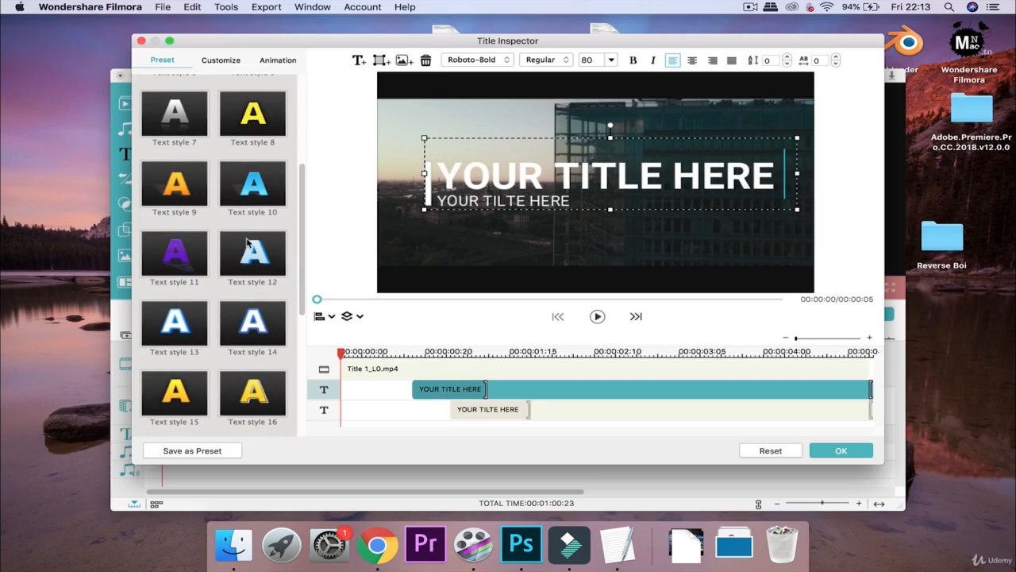
{"action": "left_click", "coordinate": [248, 245]}
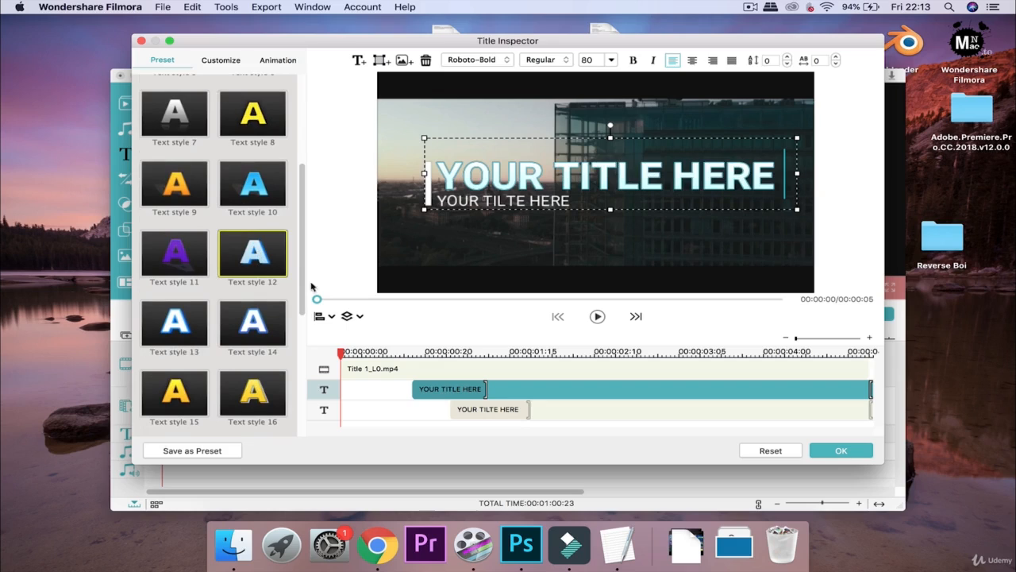
{"action": "left_click", "coordinate": [469, 414]}
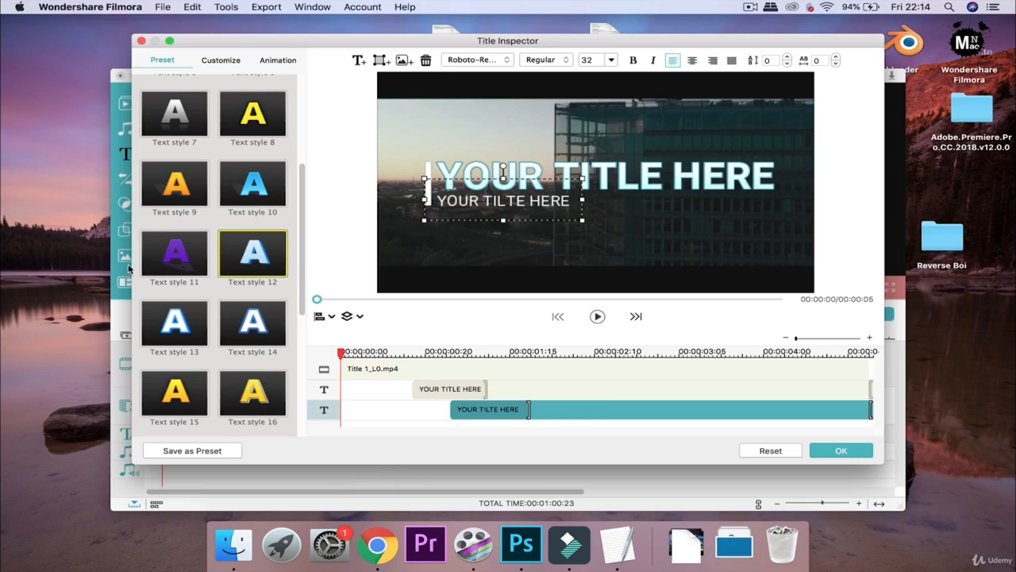
Make the second title line purple with Text style 11, preview it, and start it slightly earlier
{"action": "left_click", "coordinate": [154, 270]}
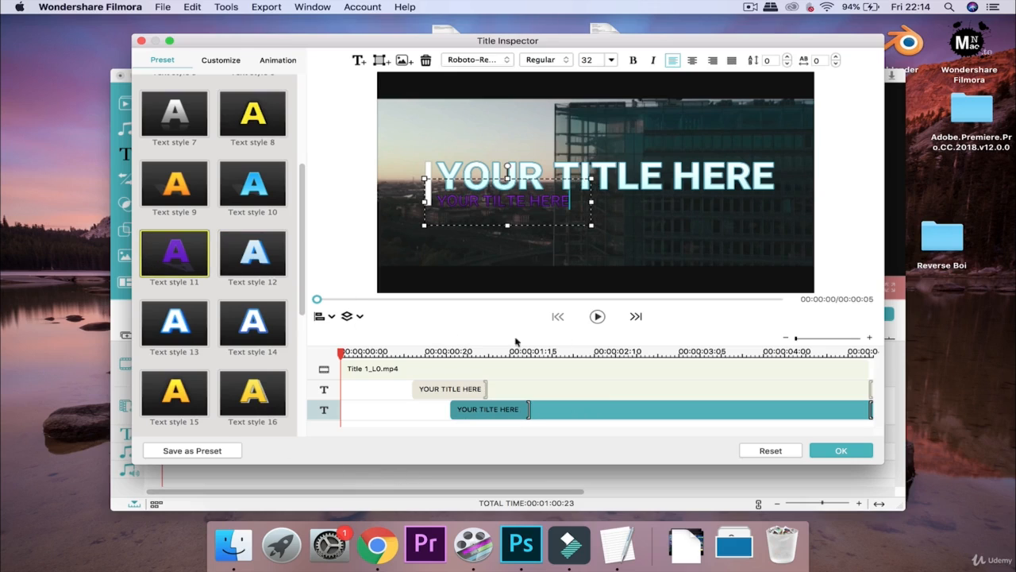
{"action": "left_click", "coordinate": [598, 316]}
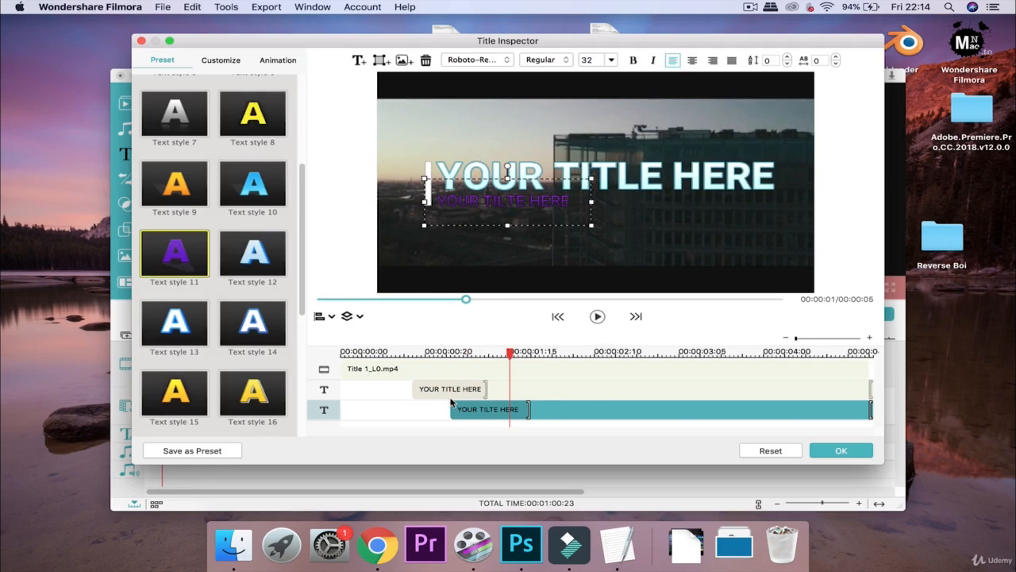
{"action": "left_click_drag", "start_coordinate": [476, 410], "coordinate": [459, 409]}
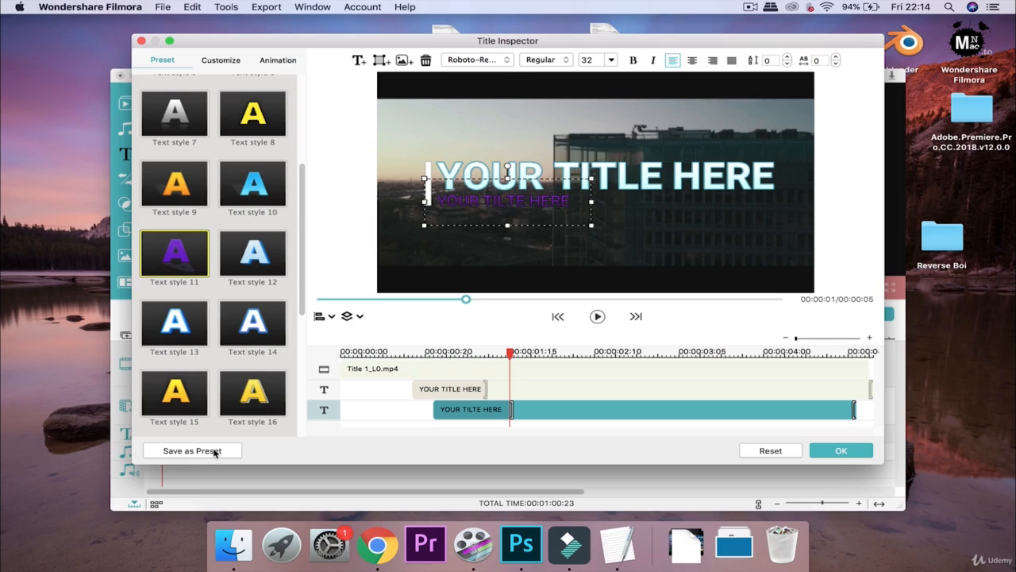
{"action": "scroll", "coordinate": [212, 360], "scroll_direction": "down", "scroll_amount": 5}
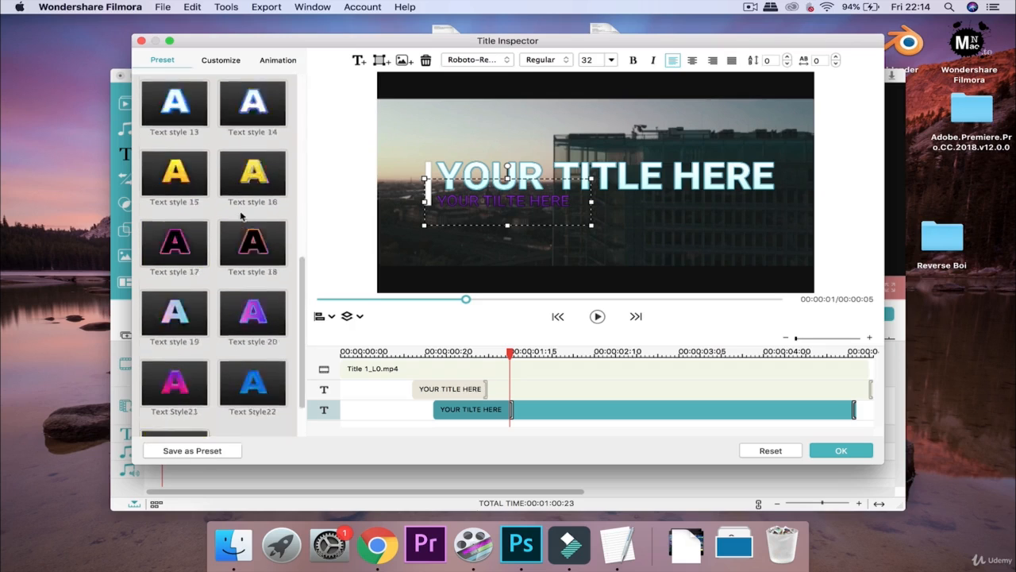
{"action": "scroll", "coordinate": [242, 216], "scroll_direction": "up", "scroll_amount": 10}
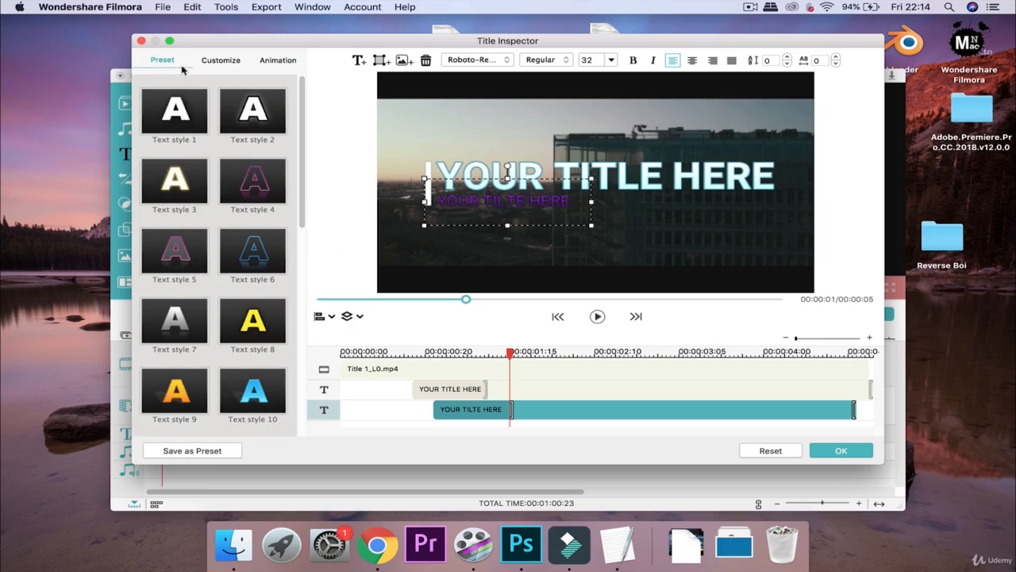
In the Customize tab, clear the placeholder text and make the main title read 'Reverse Cuts'
{"action": "left_click", "coordinate": [209, 67]}
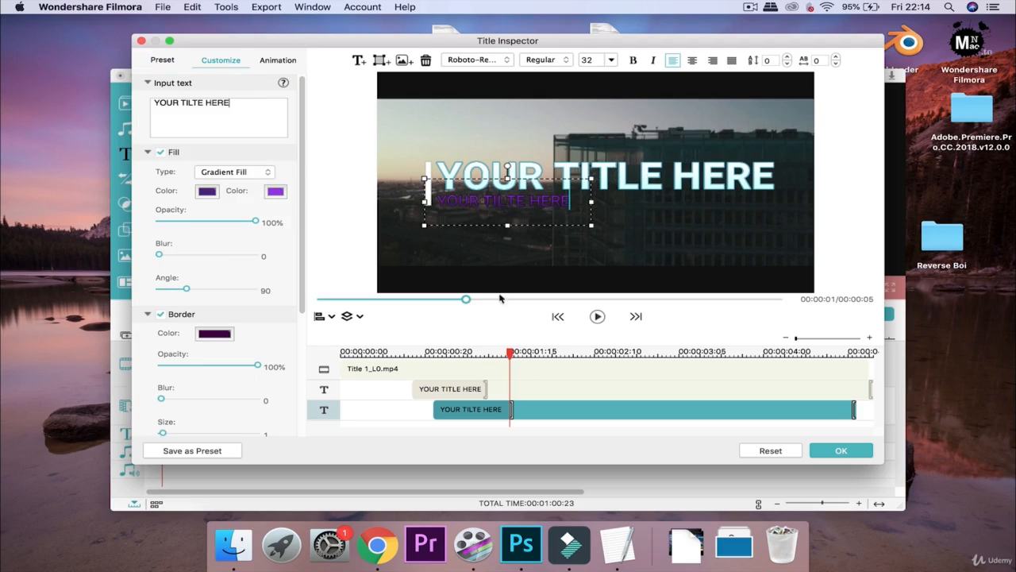
{"action": "key", "text": "BackSpace"}
{"action": "key", "text": "BackSpace"}
{"action": "key", "text": "BackSpace"}
{"action": "key", "text": "BackSpace"}
{"action": "key", "text": "BackSpace"}
{"action": "key", "text": "BackSpace"}
{"action": "key", "text": "BackSpace"}
{"action": "key", "text": "BackSpace"}
{"action": "key", "text": "BackSpace"}
{"action": "key", "text": "BackSpace"}
{"action": "key", "text": "BackSpace"}
{"action": "key", "text": "BackSpace"}
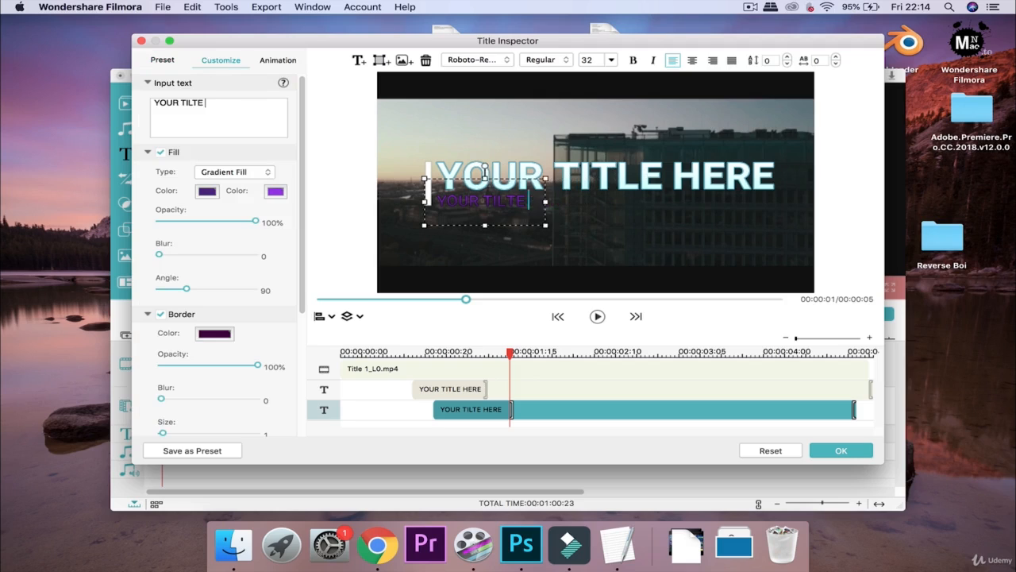
{"action": "key", "text": "BackSpace"}
{"action": "key", "text": "BackSpace"}
{"action": "key", "text": "BackSpace"}
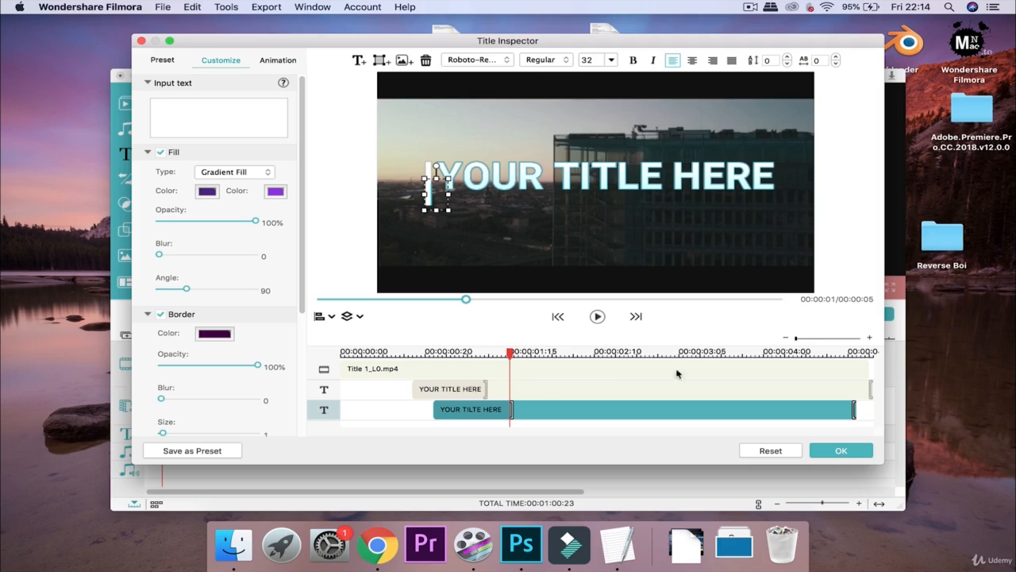
{"action": "left_click", "coordinate": [459, 390]}
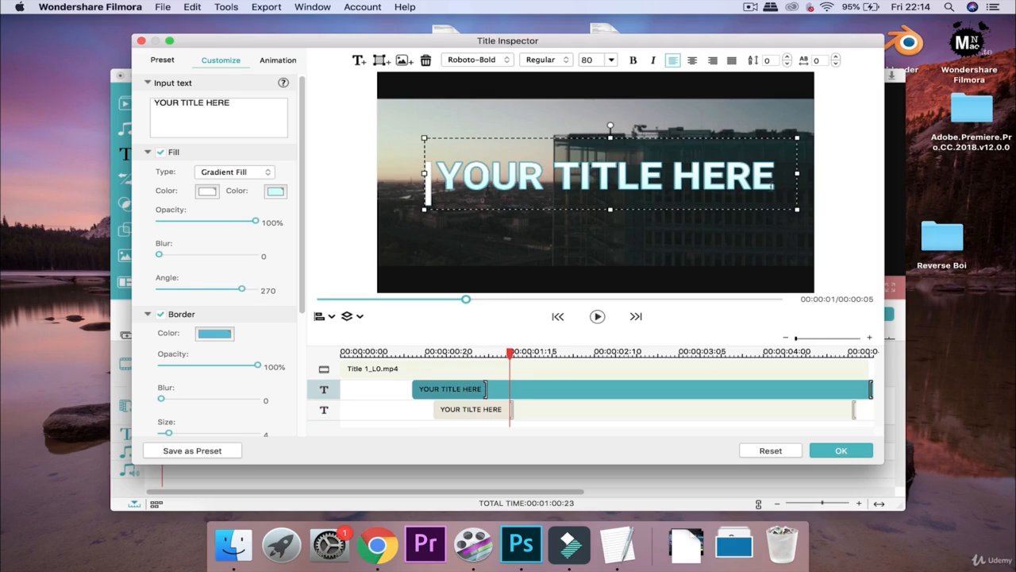
{"action": "left_click", "coordinate": [773, 188]}
{"action": "key", "text": "BackSpace"}
{"action": "key", "text": "BackSpace"}
{"action": "key", "text": "BackSpace"}
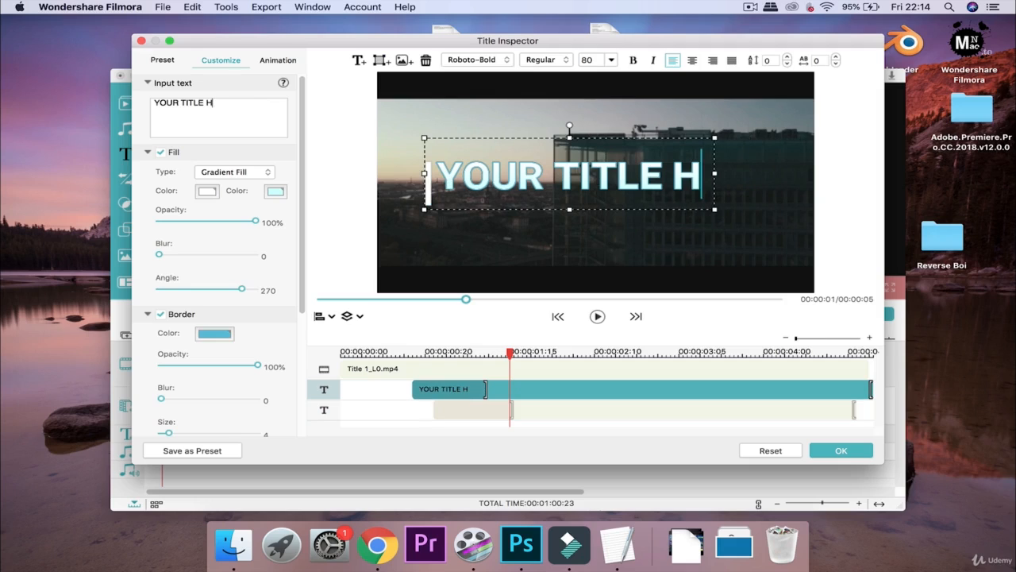
{"action": "key", "text": "BackSpace"}
{"action": "key", "text": "BackSpace"}
{"action": "key", "text": "BackSpace"}
{"action": "key", "text": "BackSpace"}
{"action": "key", "text": "BackSpace"}
{"action": "key", "text": "BackSpace"}
{"action": "key", "text": "BackSpace"}
{"action": "key", "text": "BackSpace"}
{"action": "key", "text": "BackSpace"}
{"action": "key", "text": "BackSpace"}
{"action": "key", "text": "BackSpace"}
{"action": "key", "text": "BackSpace"}
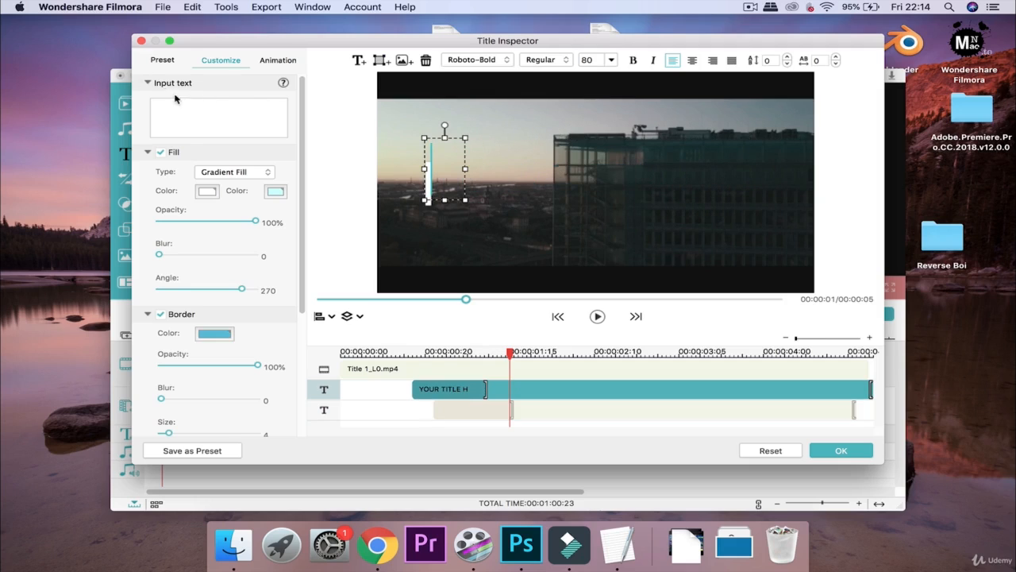
{"action": "type", "text": "R"}
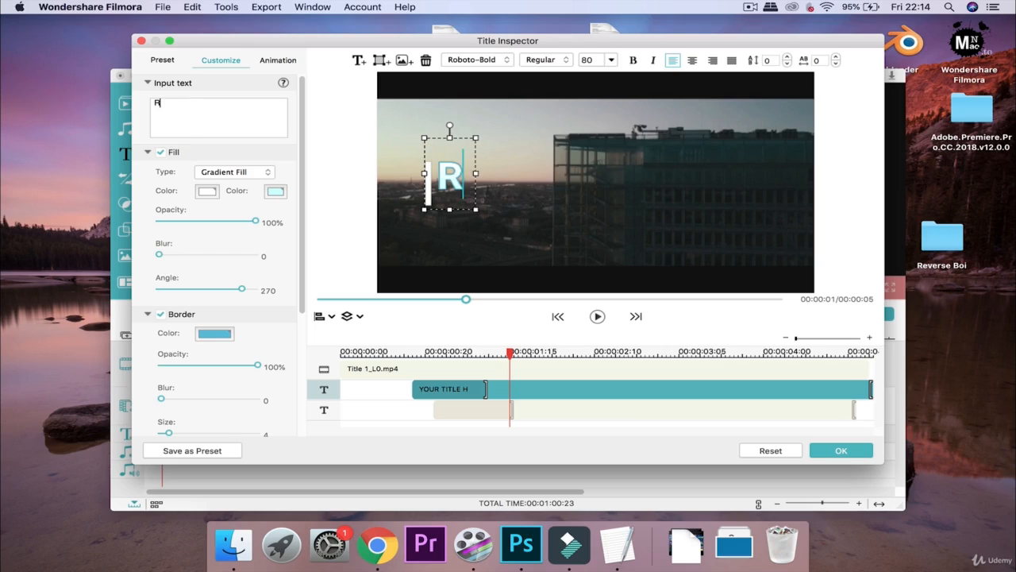
{"action": "type", "text": "everse Cuts"}
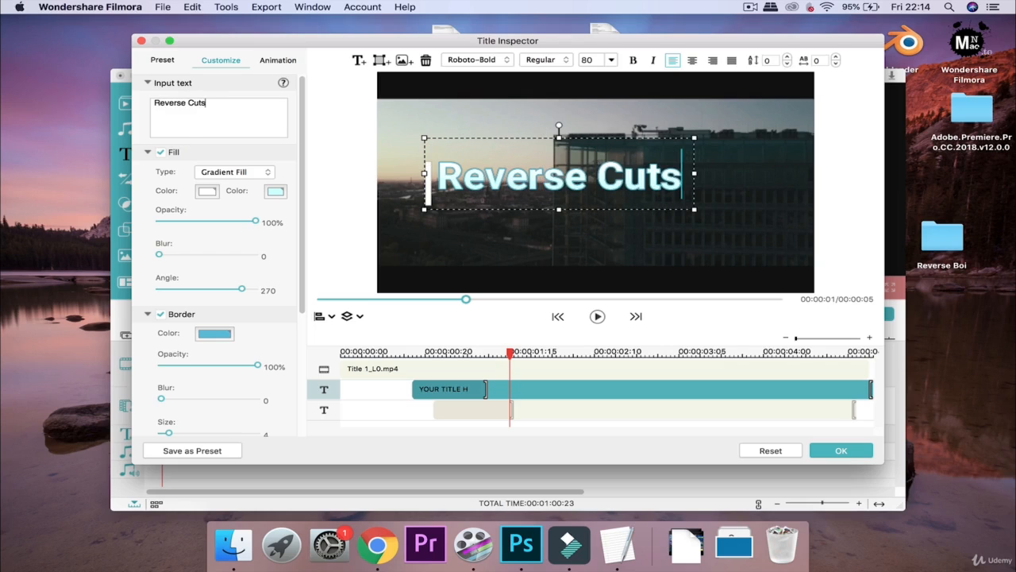
Enter 'Filmora Wondershare' as the second title line
{"action": "left_click", "coordinate": [470, 412]}
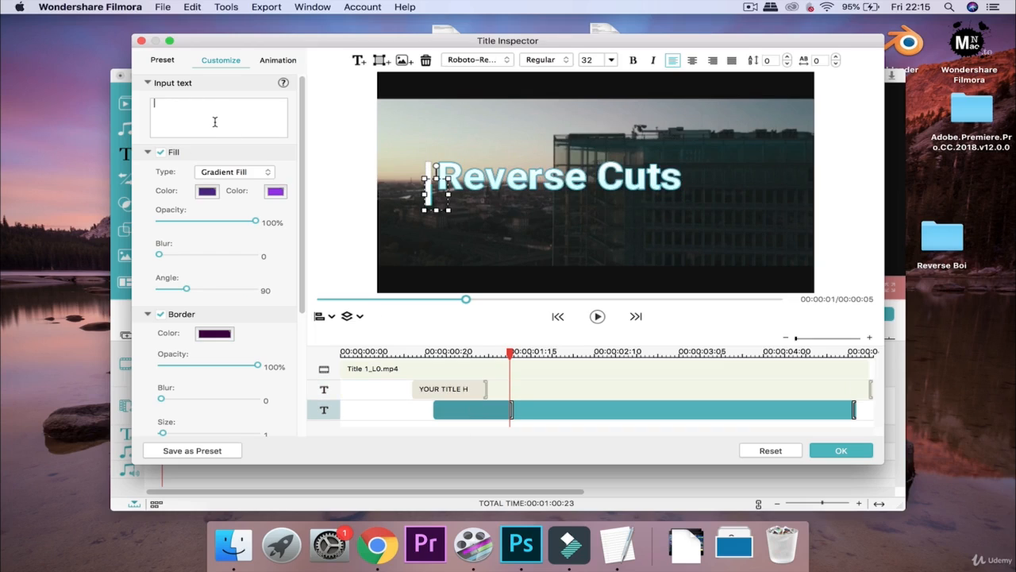
{"action": "type", "text": "Filmora WOnder"}
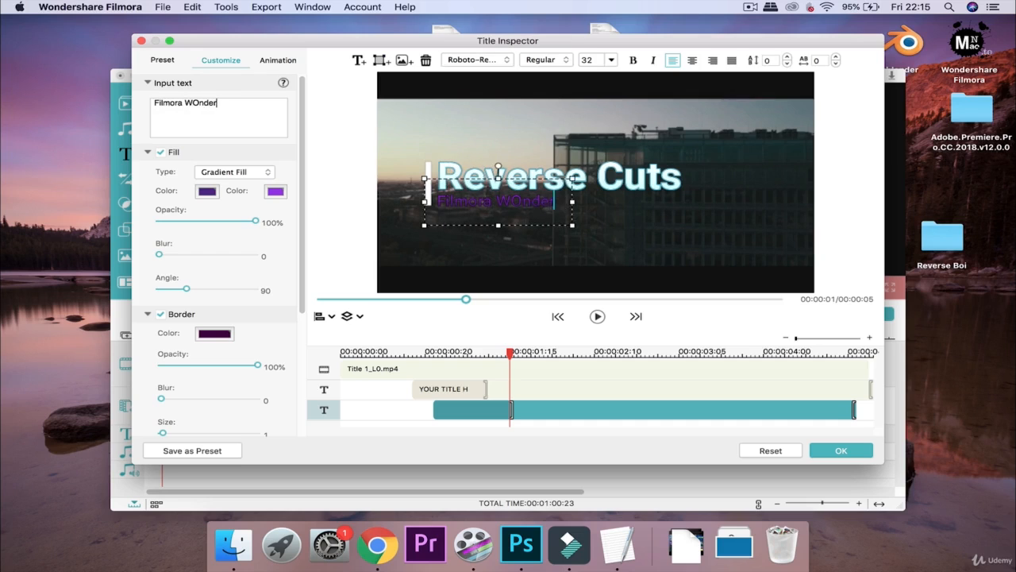
{"action": "key", "text": "BackSpace"}
{"action": "key", "text": "BackSpace"}
{"action": "key", "text": "BackSpace"}
{"action": "key", "text": "BackSpace"}
{"action": "key", "text": "BackSpace"}
{"action": "type", "text": "ondershare"}
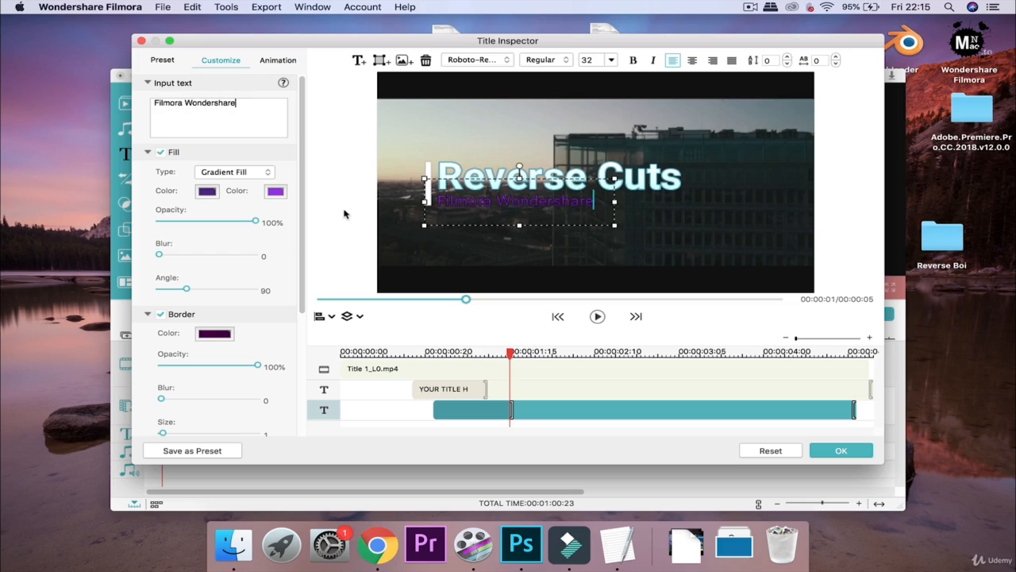
Test the subtitle's fill opacity and blur sliders, keeping gradient fill at full opacity
{"action": "left_click", "coordinate": [221, 150]}
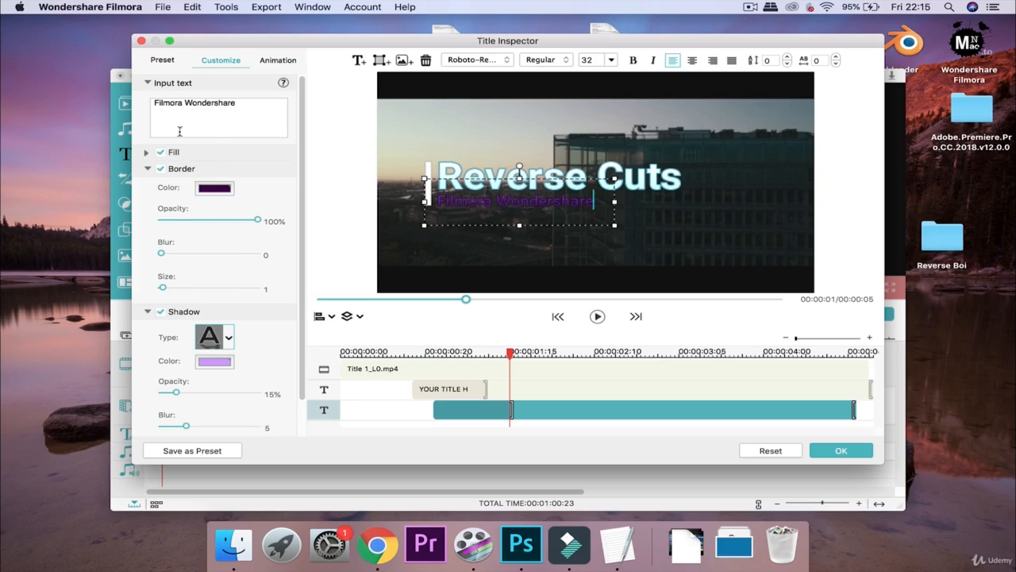
{"action": "left_click", "coordinate": [146, 152]}
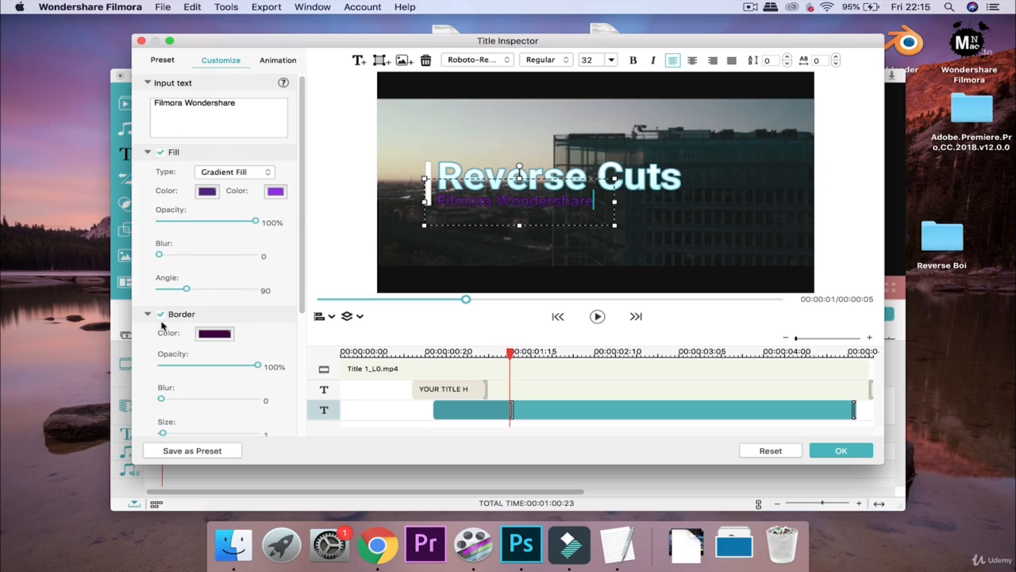
{"action": "scroll", "coordinate": [166, 325], "scroll_direction": "down", "scroll_amount": 3}
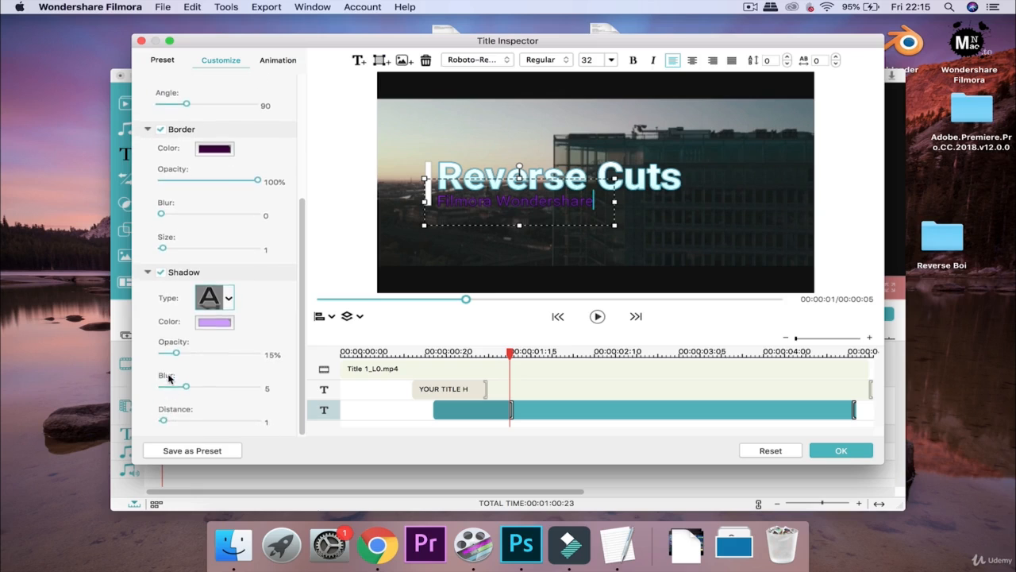
{"action": "scroll", "coordinate": [169, 380], "scroll_direction": "up", "scroll_amount": 5}
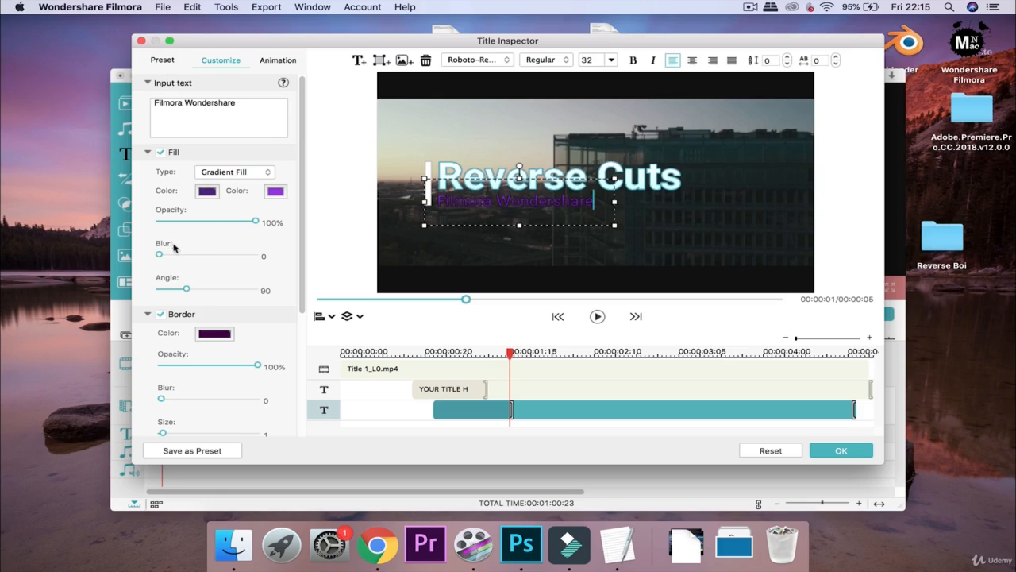
{"action": "left_click", "coordinate": [214, 172]}
{"action": "left_click", "coordinate": [219, 173]}
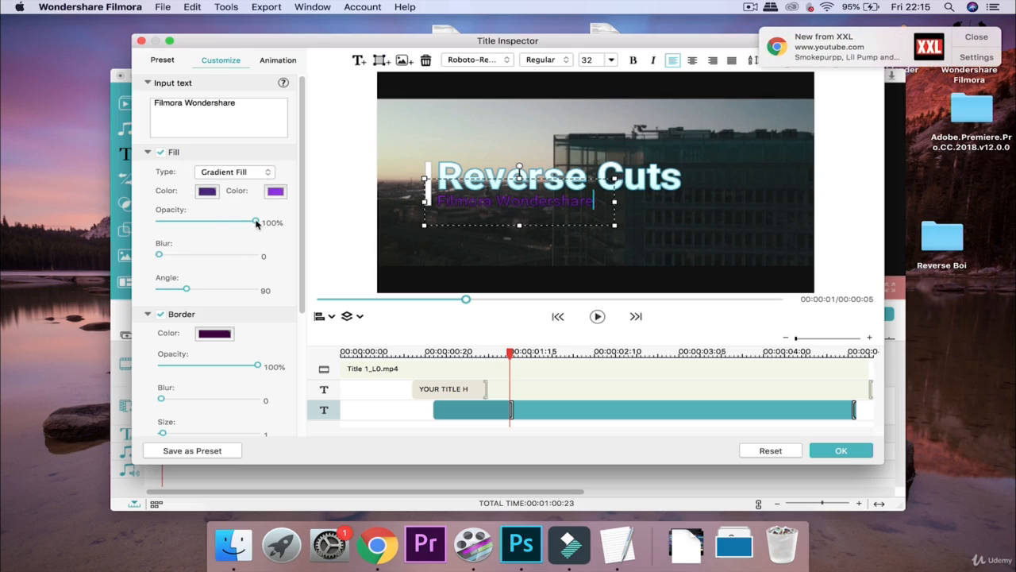
{"action": "left_click_drag", "start_coordinate": [257, 224], "coordinate": [218, 218]}
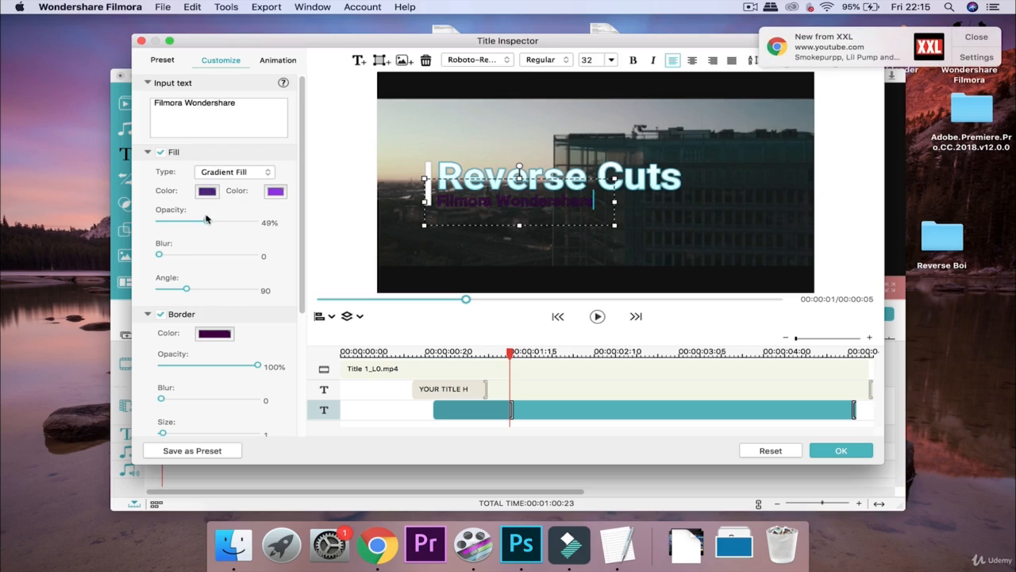
{"action": "left_click_drag", "start_coordinate": [200, 222], "coordinate": [256, 222]}
{"action": "left_click_drag", "start_coordinate": [160, 254], "coordinate": [115, 236]}
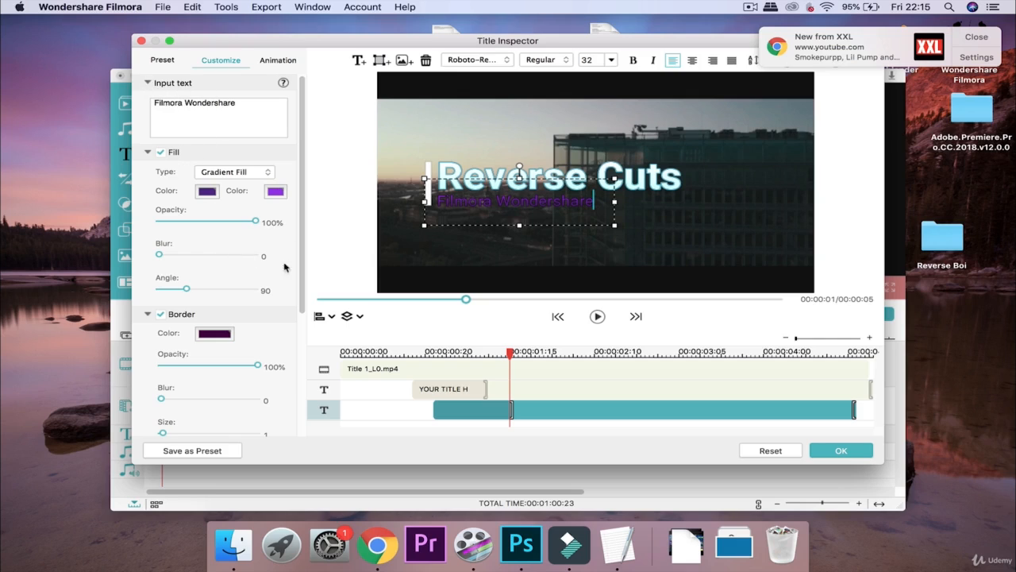
{"action": "left_click", "coordinate": [150, 153]}
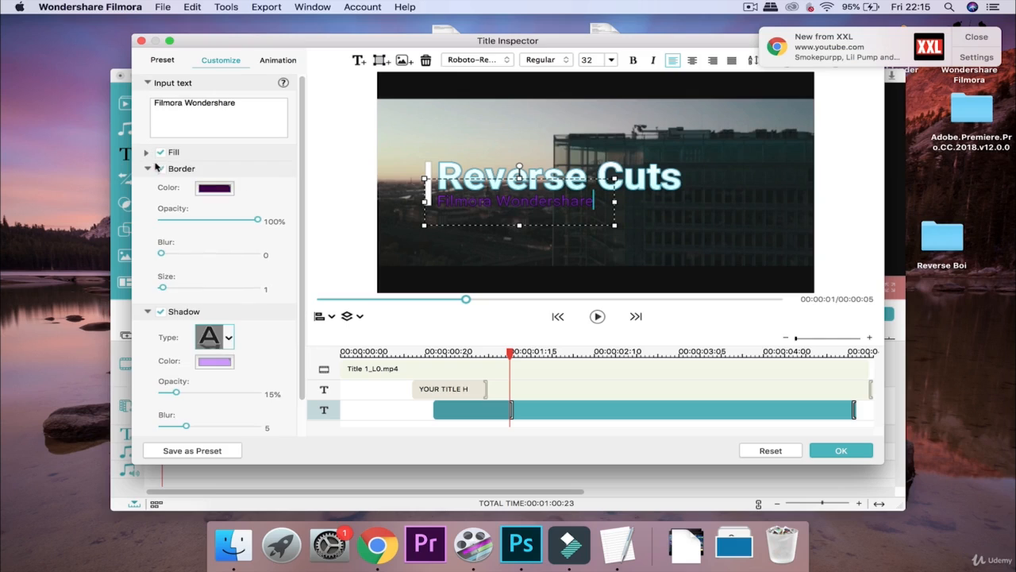
Change the subtitle's border colour from dark purple to dark green
{"action": "left_click", "coordinate": [208, 190]}
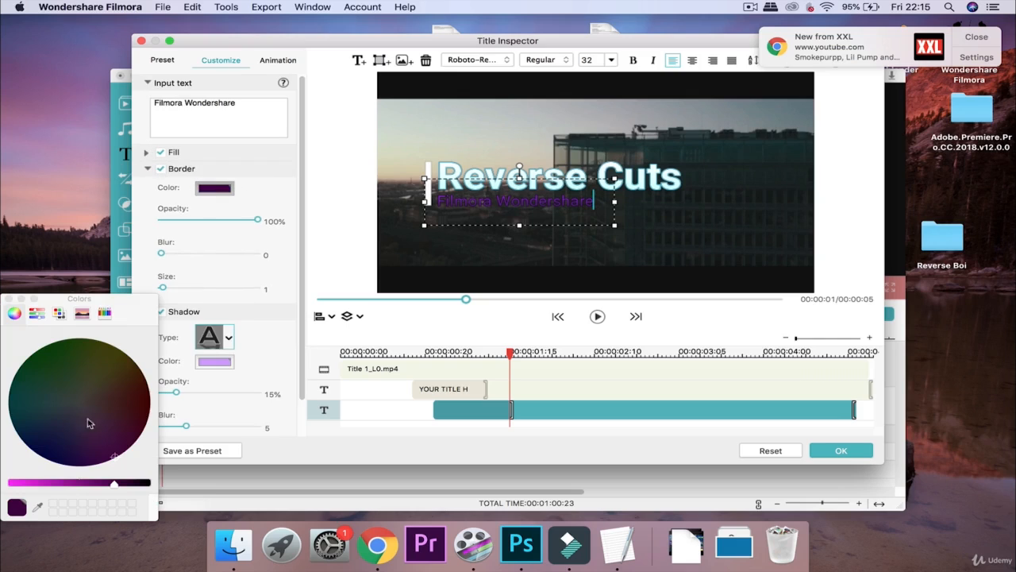
{"action": "left_click", "coordinate": [109, 369]}
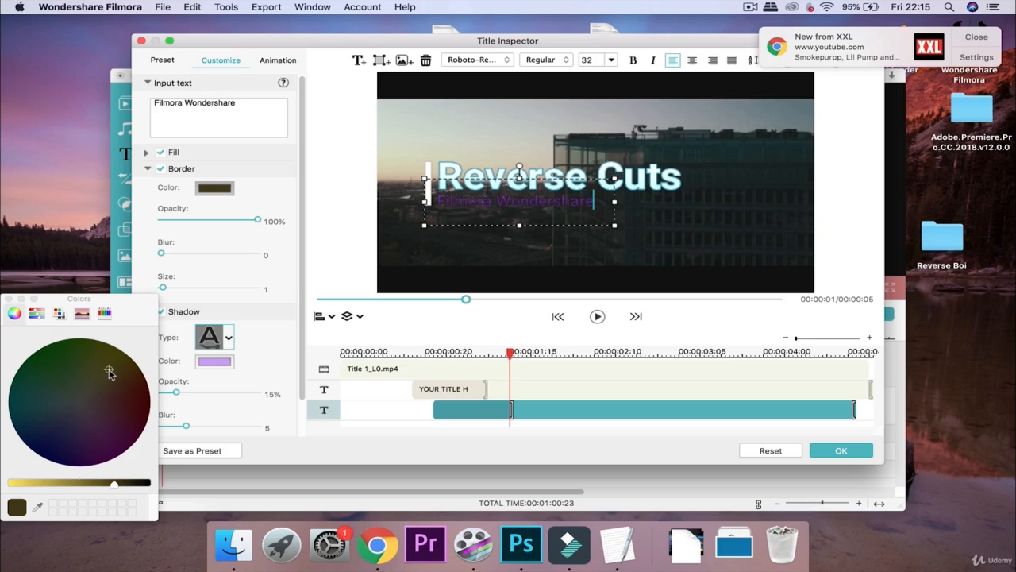
{"action": "left_click", "coordinate": [45, 427]}
{"action": "left_click", "coordinate": [118, 436]}
{"action": "left_click", "coordinate": [20, 422]}
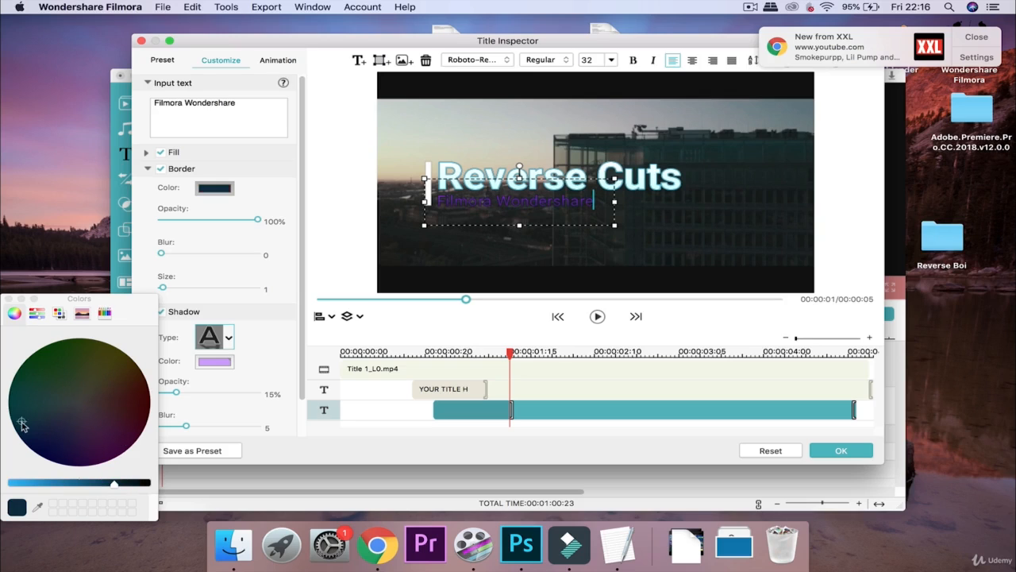
{"action": "left_click", "coordinate": [45, 378]}
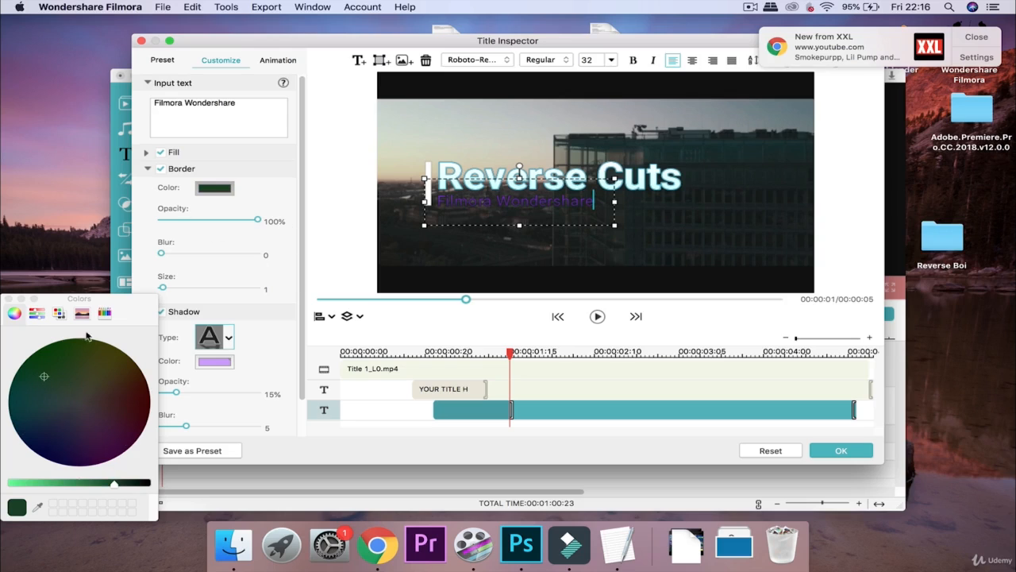
{"action": "left_click", "coordinate": [8, 300]}
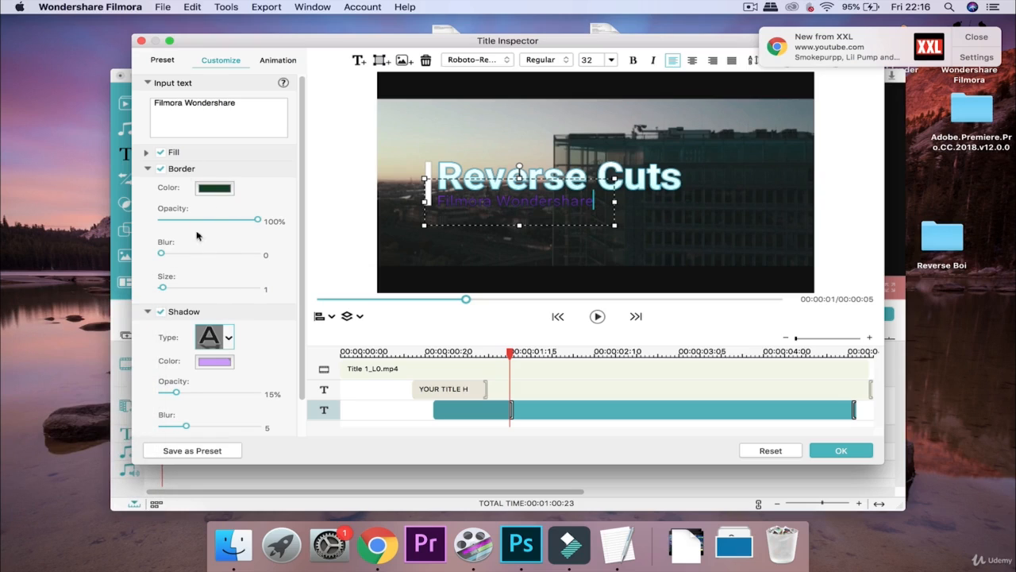
{"action": "left_click", "coordinate": [213, 190]}
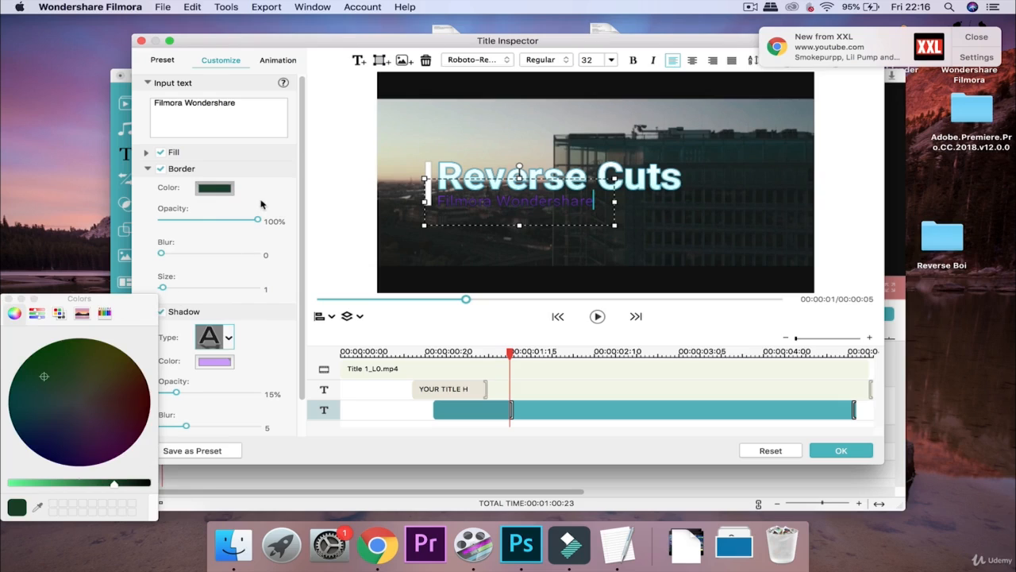
{"action": "left_click", "coordinate": [7, 298]}
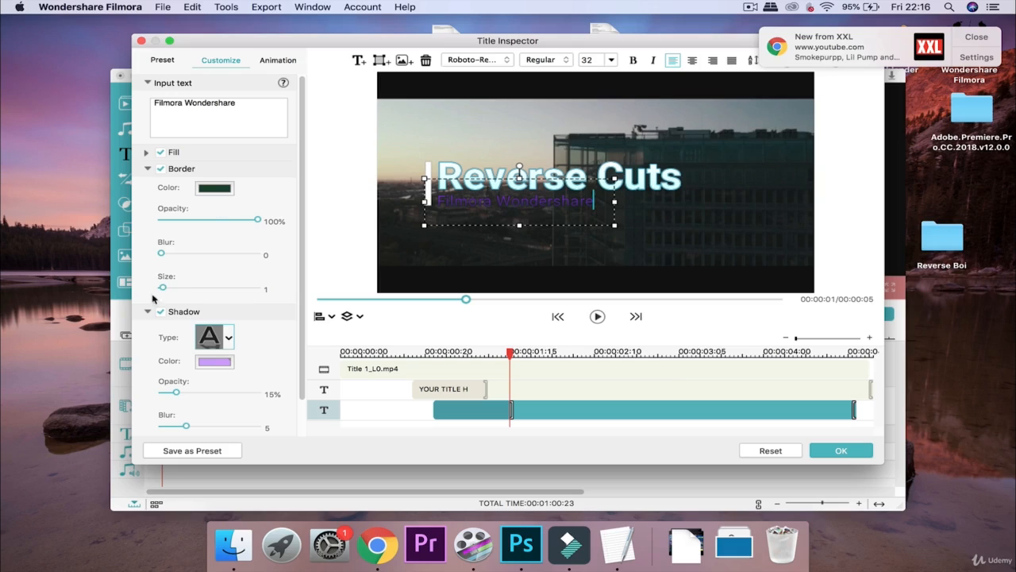
{"action": "left_click", "coordinate": [147, 170]}
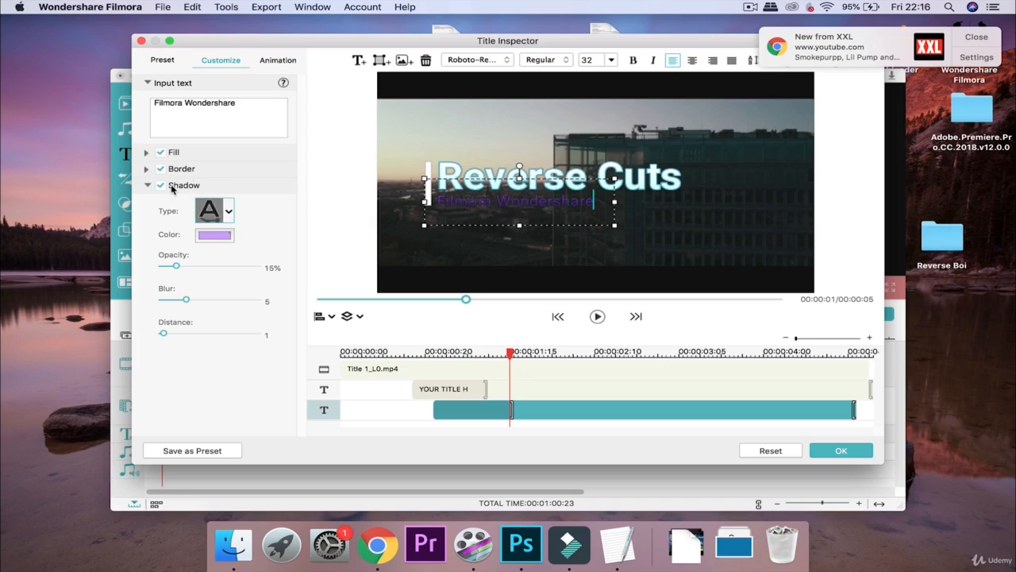
Review the subtitle's shadow style options, then dismiss both Chrome desktop notifications
{"action": "left_click", "coordinate": [223, 208]}
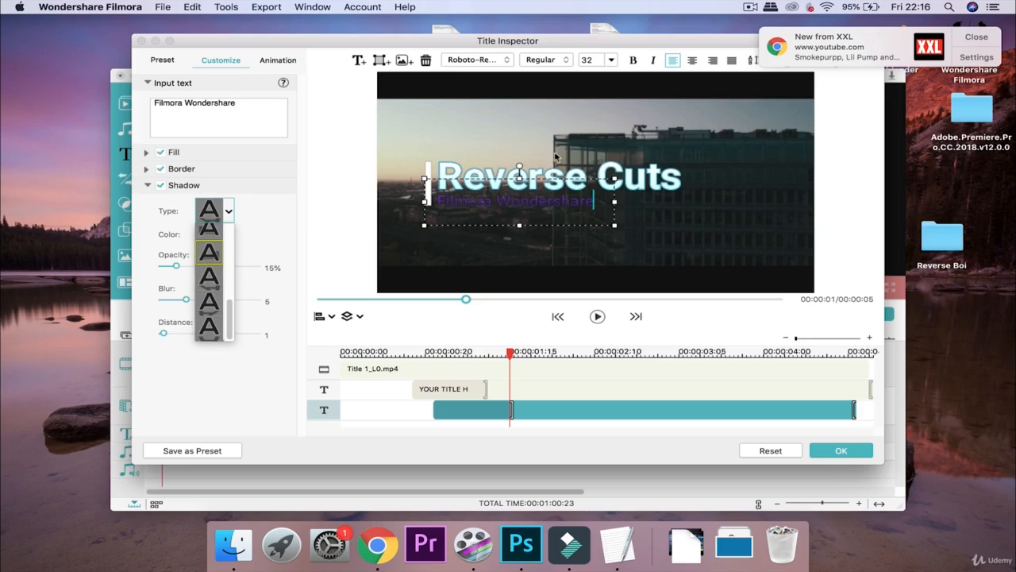
{"action": "left_click", "coordinate": [281, 186]}
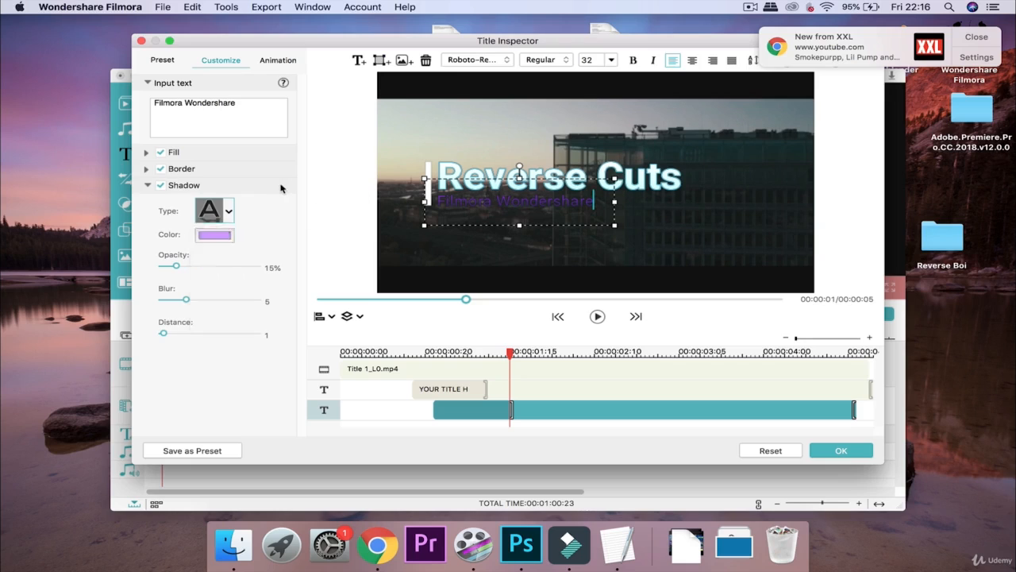
{"action": "left_click", "coordinate": [145, 185]}
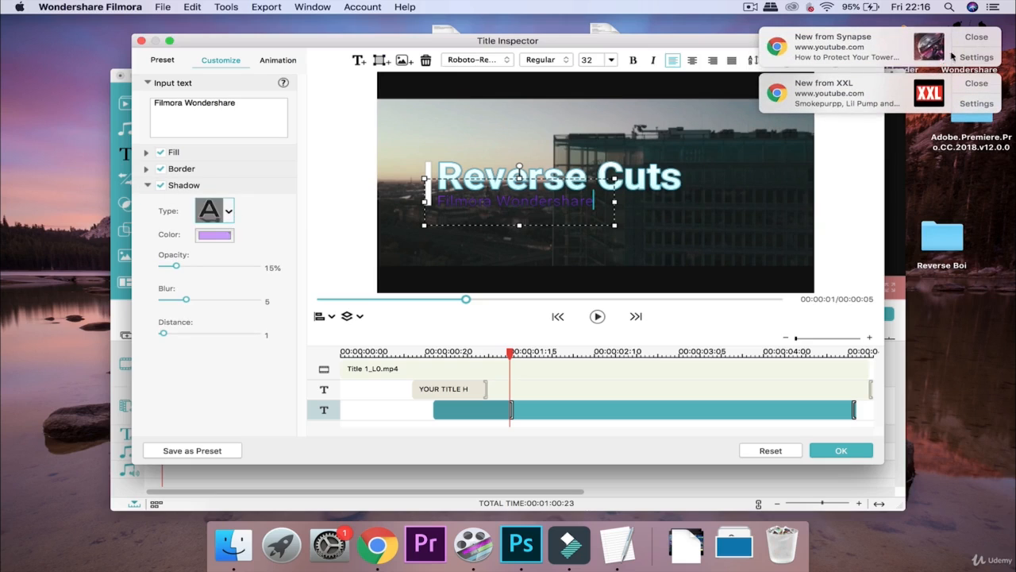
{"action": "left_click", "coordinate": [975, 38]}
{"action": "left_click", "coordinate": [976, 39]}
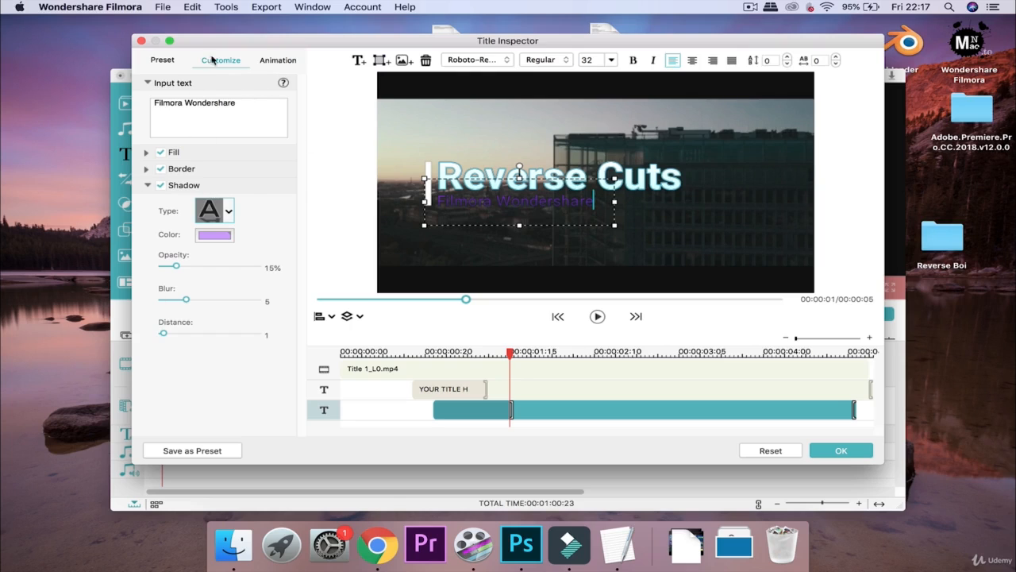
Browse the title animation presets, then return to the text style presets
{"action": "left_click", "coordinate": [284, 63]}
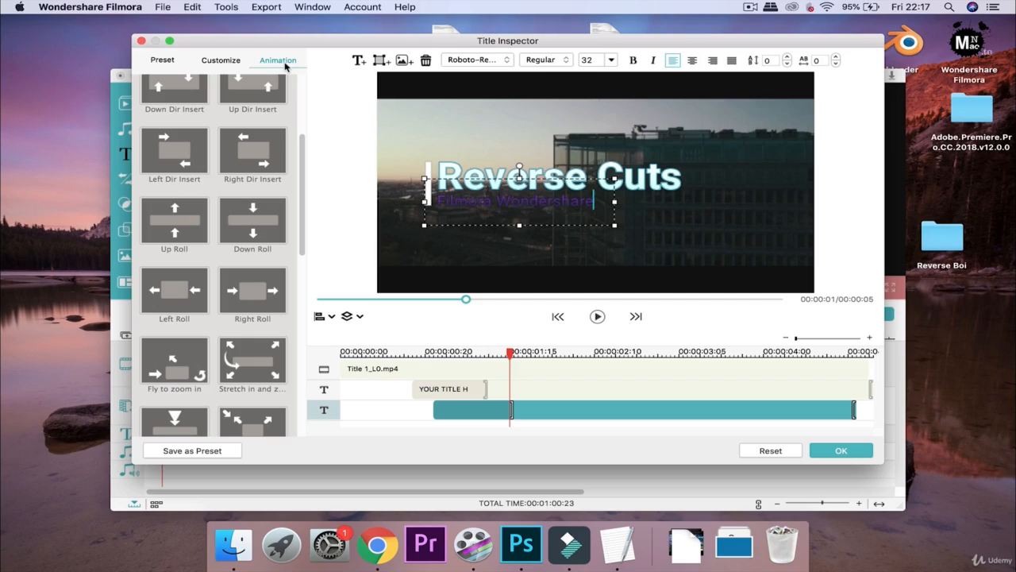
{"action": "scroll", "coordinate": [191, 122], "scroll_direction": "up", "scroll_amount": 3}
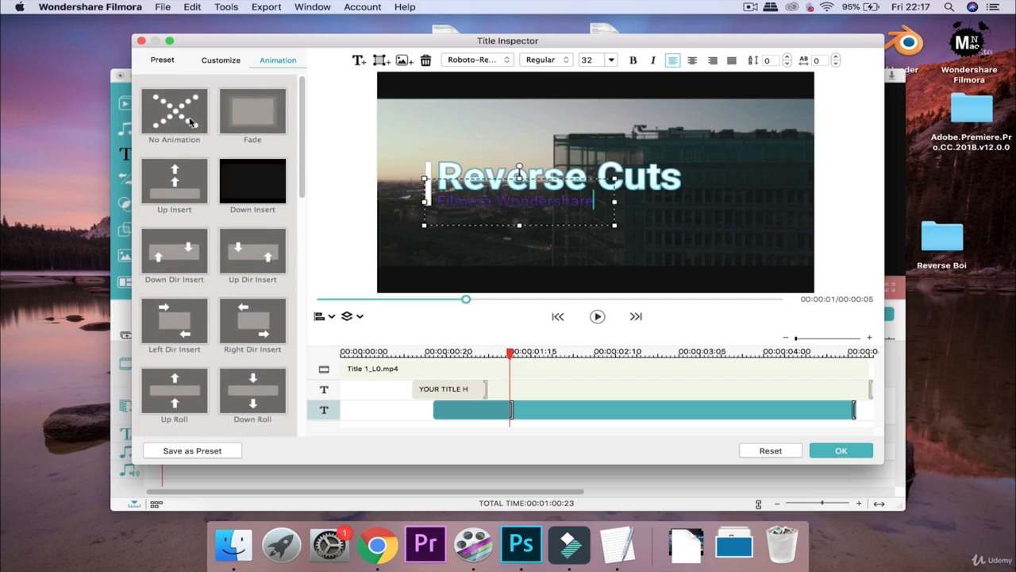
{"action": "scroll", "coordinate": [254, 278], "scroll_direction": "down", "scroll_amount": 5}
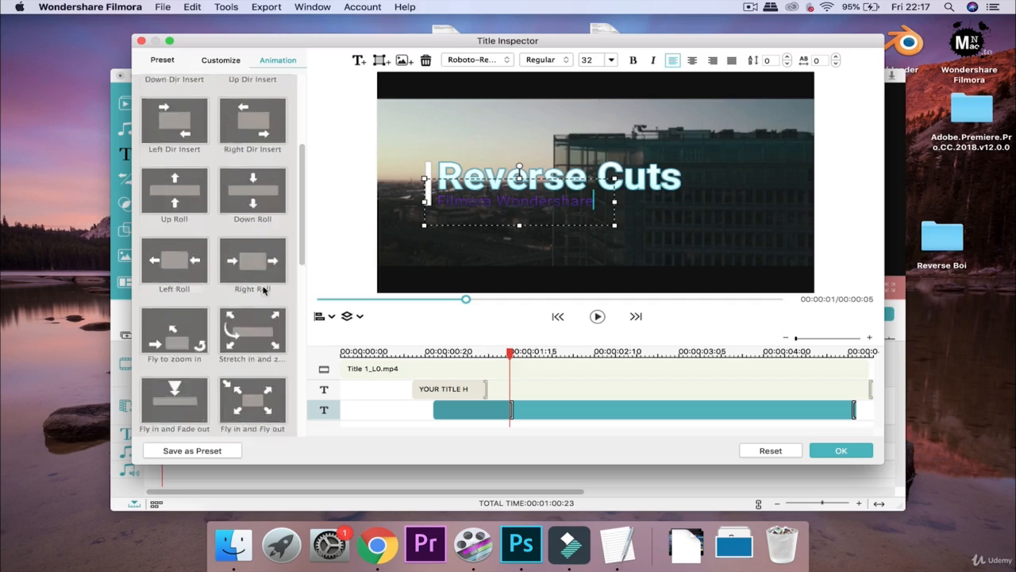
{"action": "scroll", "coordinate": [263, 290], "scroll_direction": "down", "scroll_amount": 5}
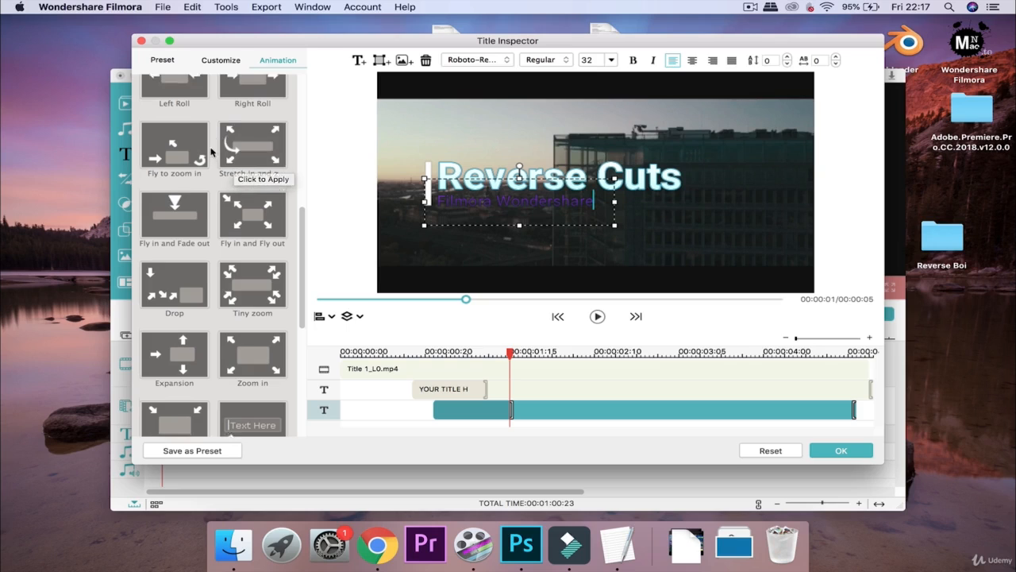
{"action": "scroll", "coordinate": [190, 163], "scroll_direction": "up", "scroll_amount": 3}
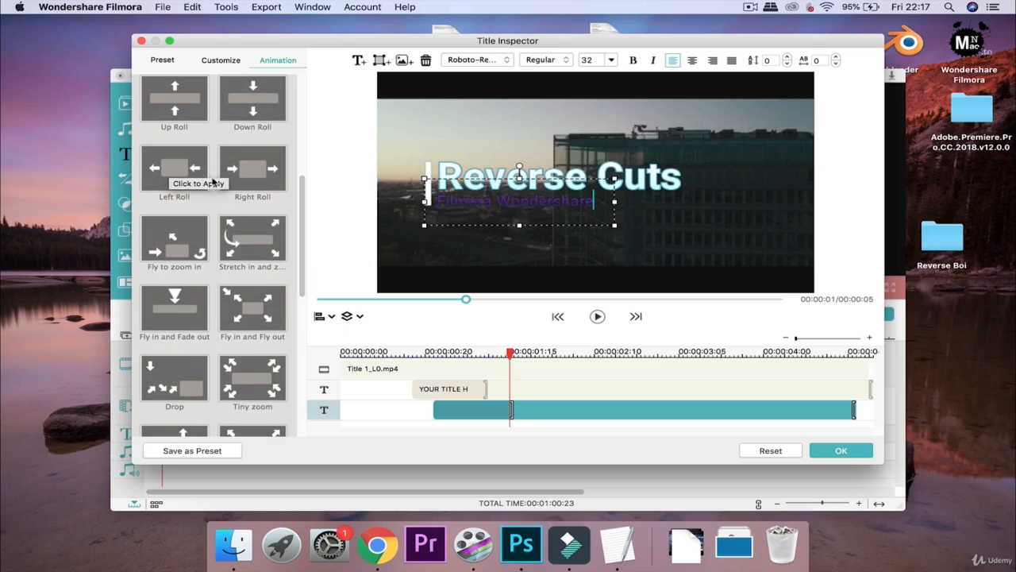
{"action": "scroll", "coordinate": [174, 179], "scroll_direction": "up", "scroll_amount": 3}
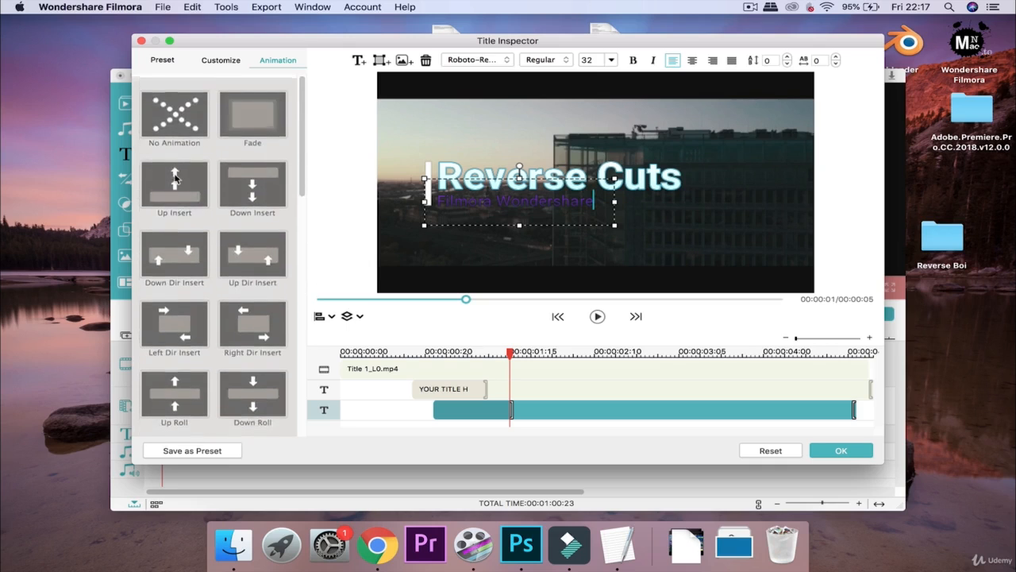
{"action": "scroll", "coordinate": [174, 179], "scroll_direction": "down", "scroll_amount": 15}
{"action": "scroll", "coordinate": [175, 178], "scroll_direction": "up", "scroll_amount": 15}
{"action": "scroll", "coordinate": [176, 179], "scroll_direction": "down", "scroll_amount": 1}
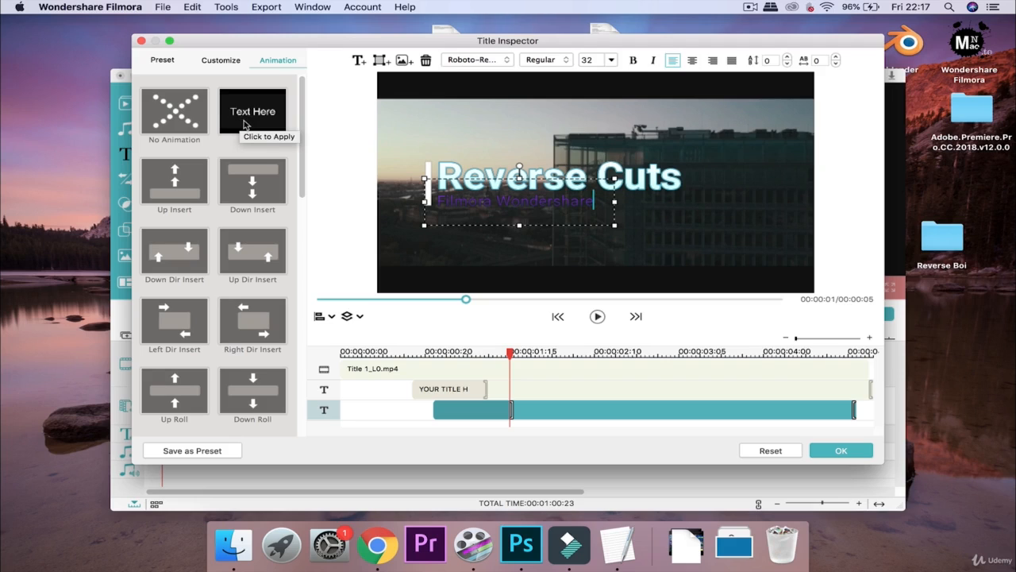
{"action": "left_click", "coordinate": [158, 64]}
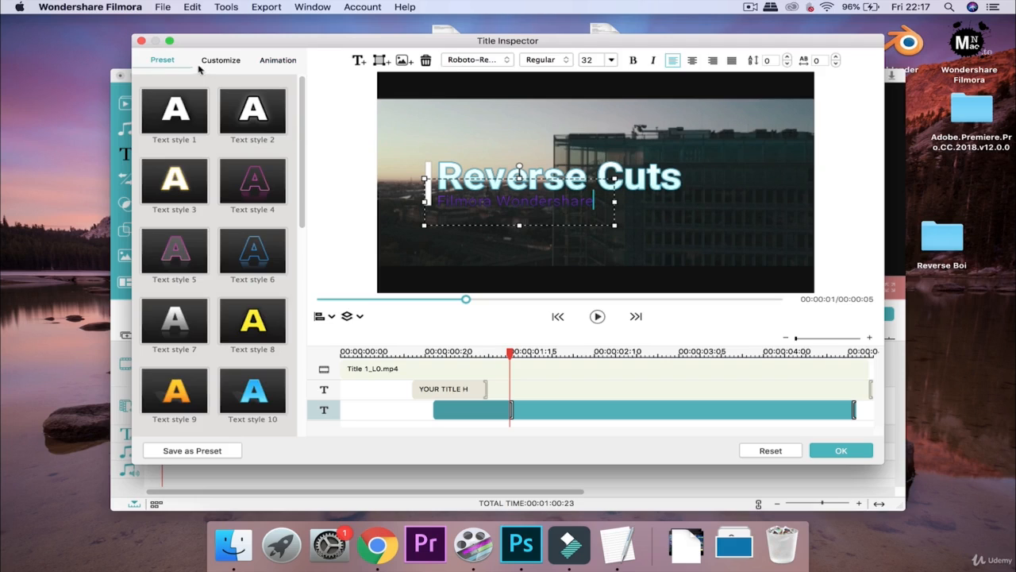
Confirm the title edits with OK and play the Reverse Cuts title back from the start
{"action": "left_click", "coordinate": [839, 452]}
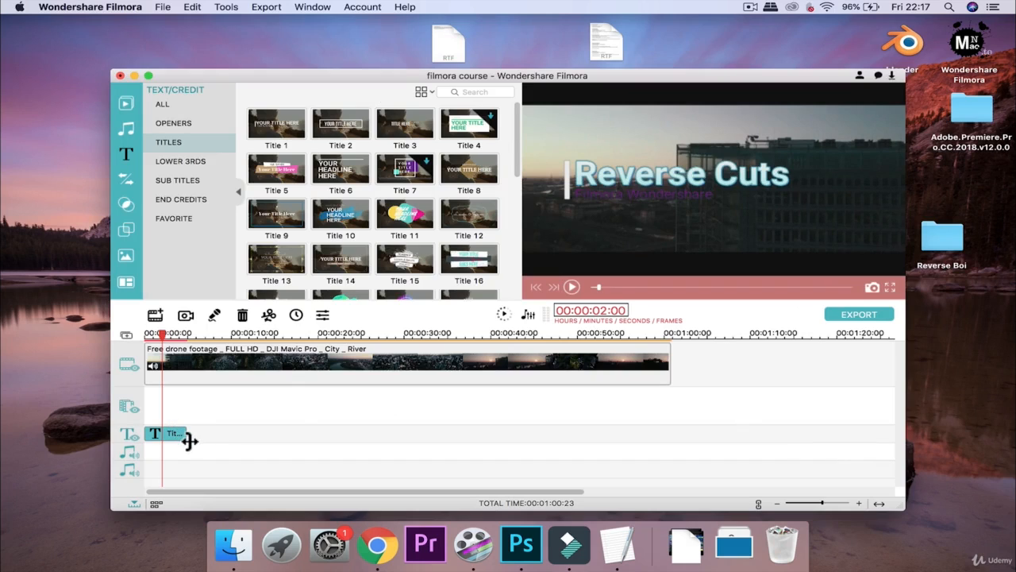
{"action": "mouse_move", "coordinate": [189, 441]}
{"action": "left_mouse_down"}
{"action": "mouse_move", "coordinate": [215, 440]}
{"action": "mouse_move", "coordinate": [188, 442]}
{"action": "left_mouse_up"}
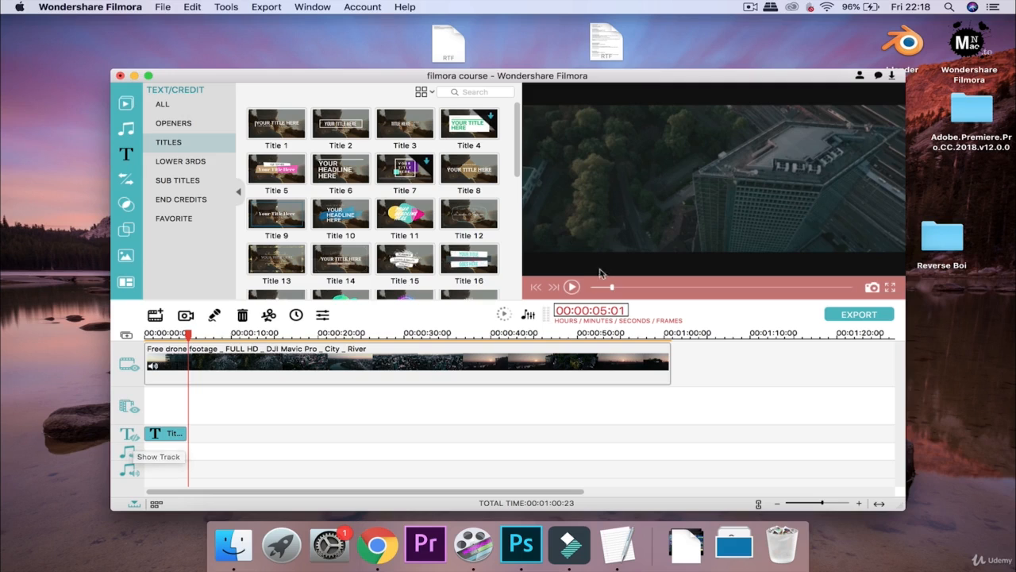
{"action": "left_click_drag", "start_coordinate": [610, 288], "coordinate": [593, 287]}
{"action": "left_click", "coordinate": [571, 288]}
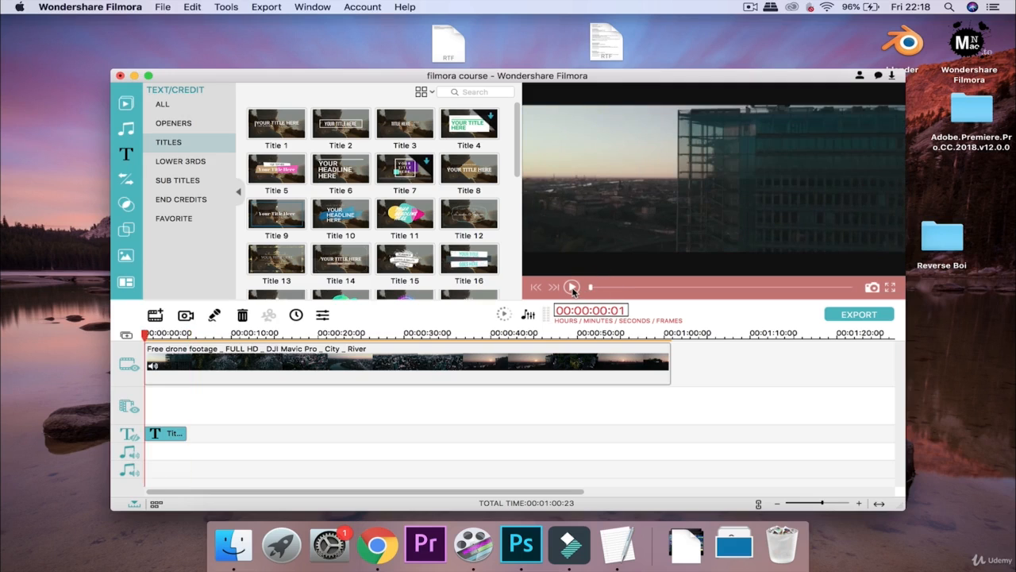
{"action": "left_click", "coordinate": [571, 287]}
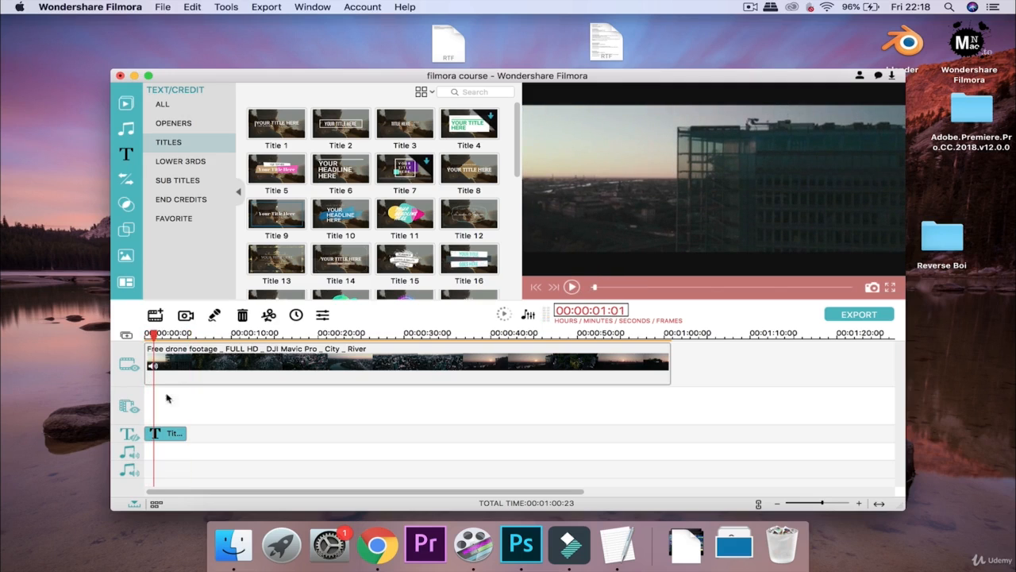
{"action": "left_click", "coordinate": [571, 287]}
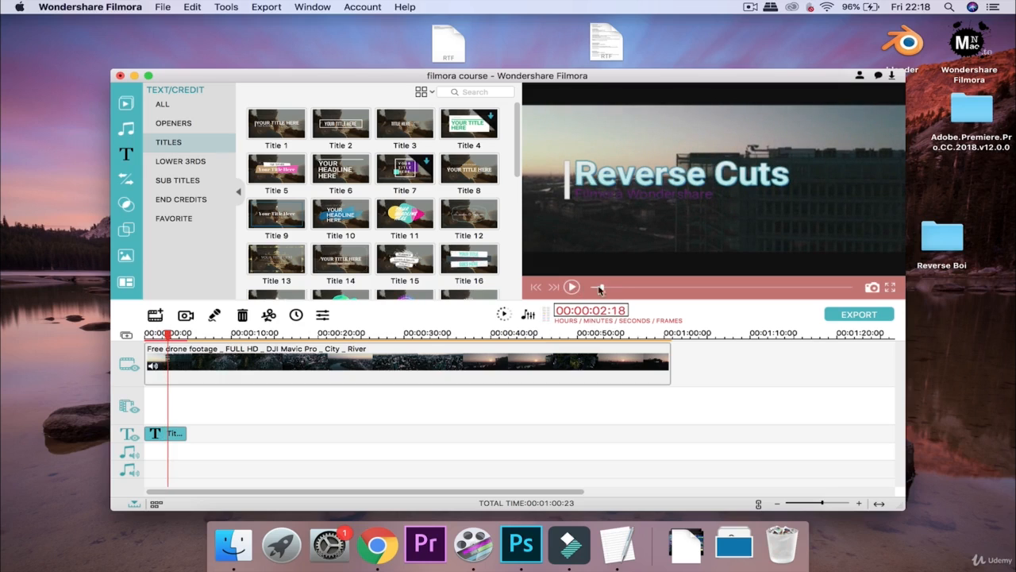
{"action": "left_click_drag", "start_coordinate": [604, 288], "coordinate": [582, 287]}
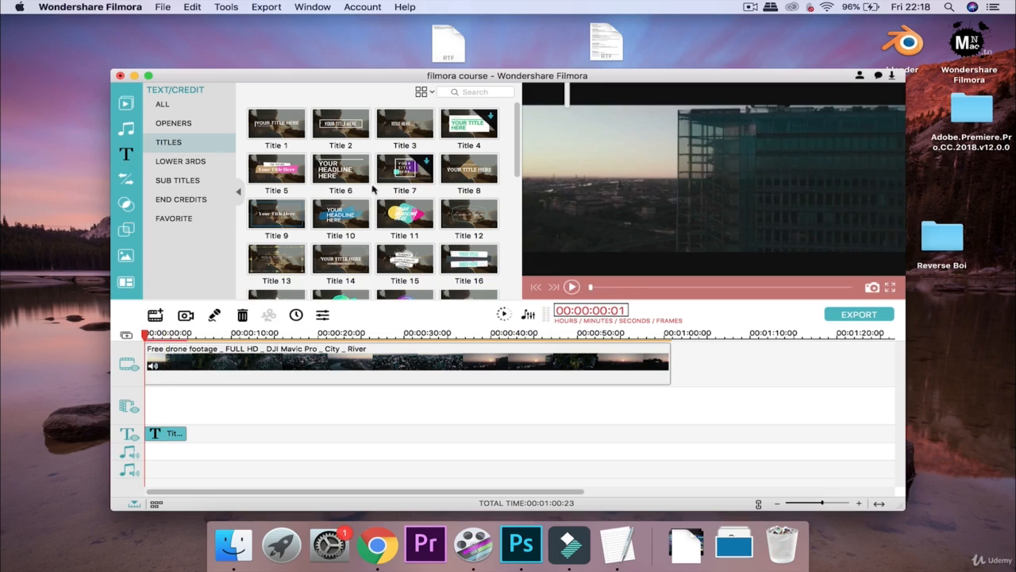
Preview the Title 18 preset playing over the drone footage
{"action": "scroll", "coordinate": [387, 170], "scroll_direction": "down", "scroll_amount": 3}
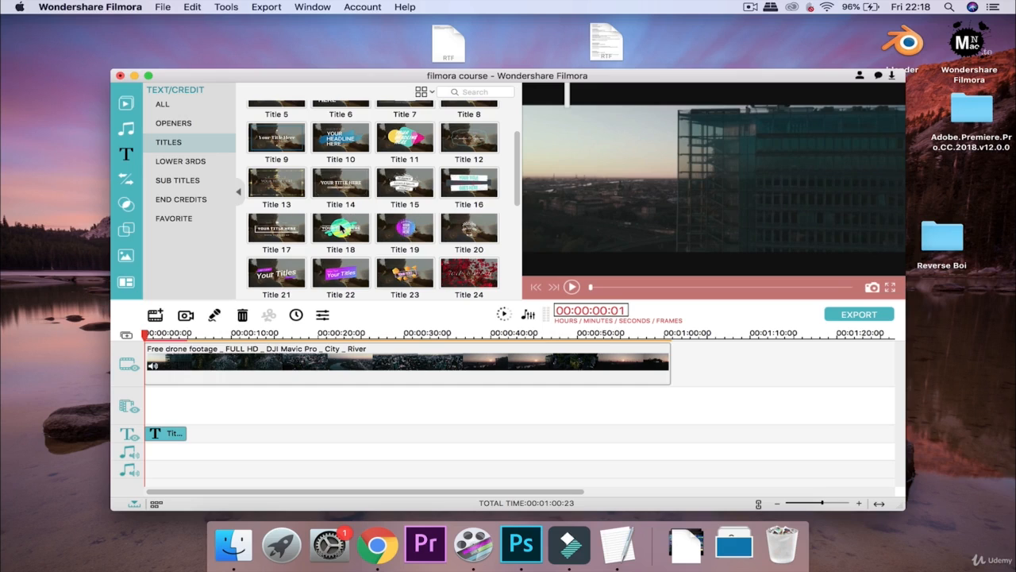
{"action": "scroll", "coordinate": [341, 228], "scroll_direction": "down", "scroll_amount": 2}
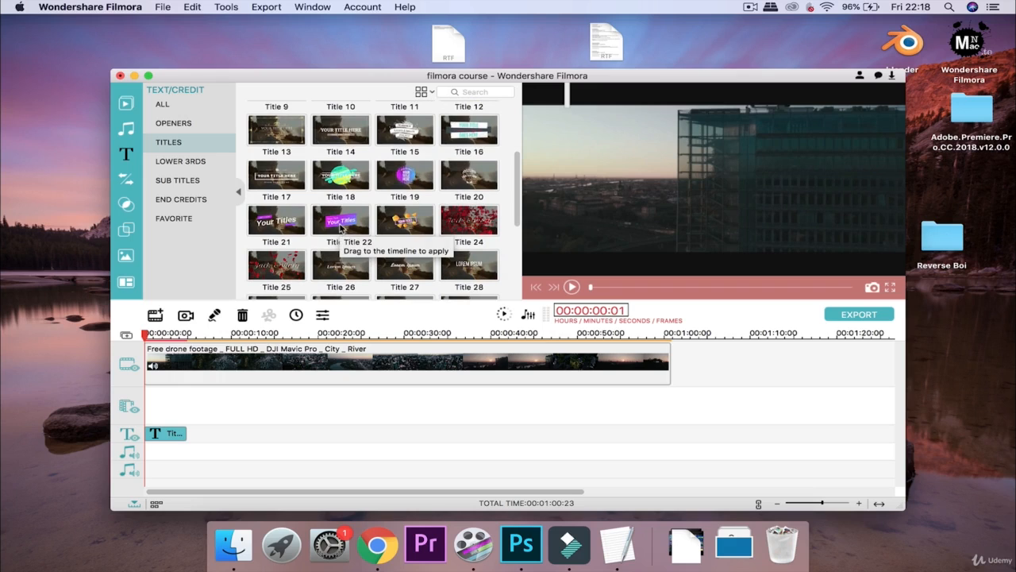
{"action": "scroll", "coordinate": [380, 167], "scroll_direction": "down", "scroll_amount": 3}
{"action": "scroll", "coordinate": [379, 166], "scroll_direction": "up", "scroll_amount": 2}
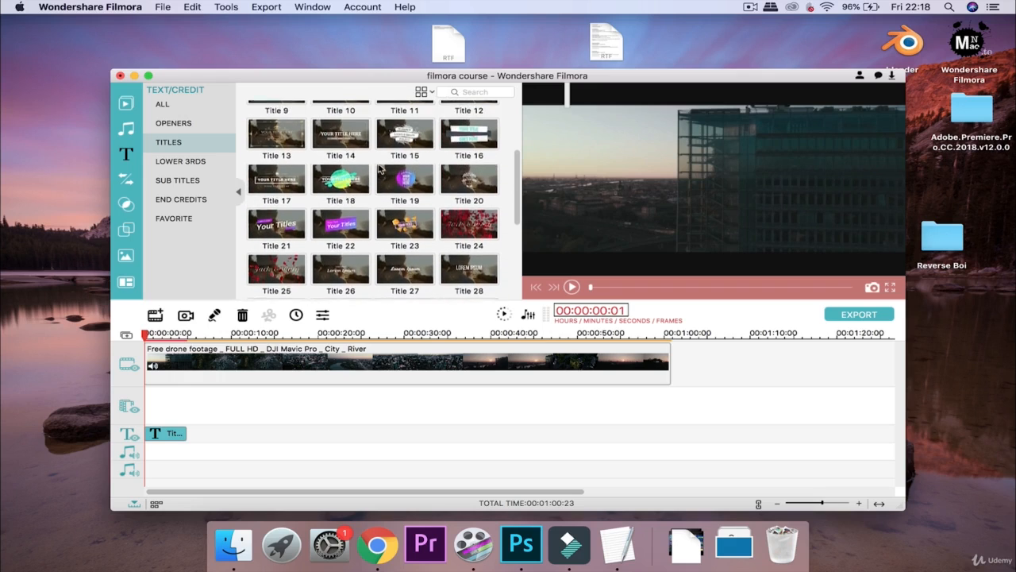
{"action": "left_click", "coordinate": [341, 180]}
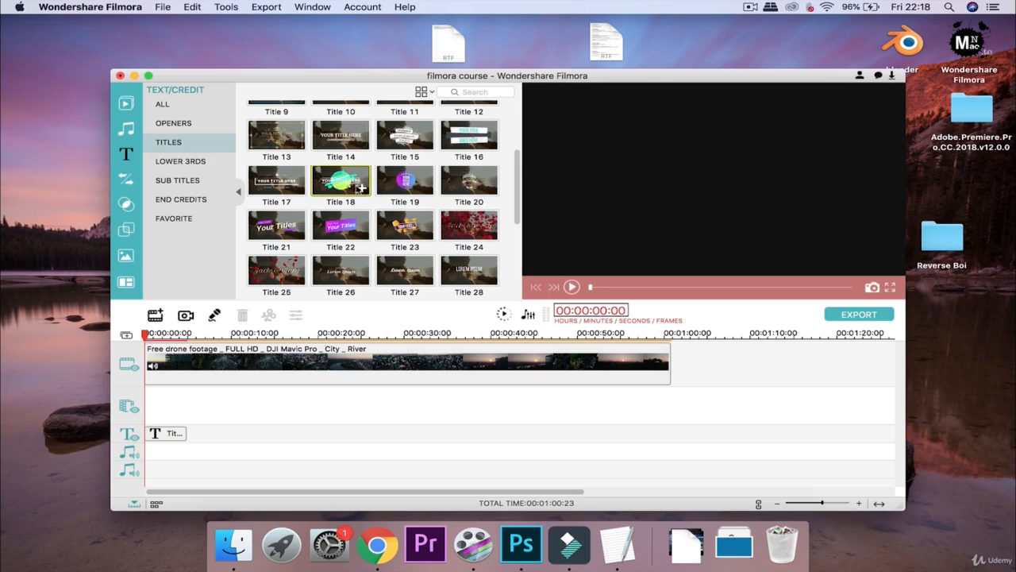
{"action": "left_click", "coordinate": [362, 188]}
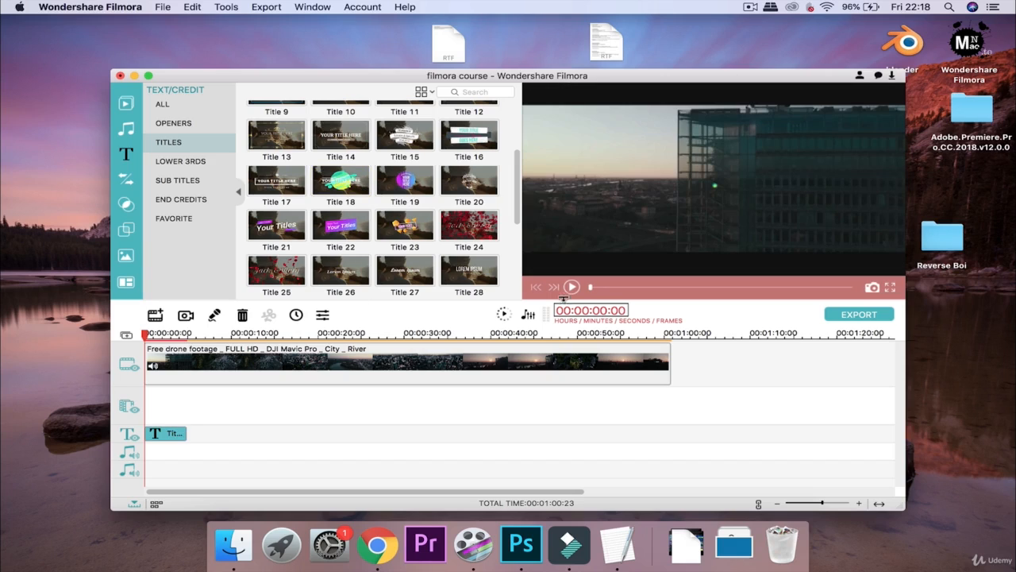
{"action": "left_click", "coordinate": [570, 289]}
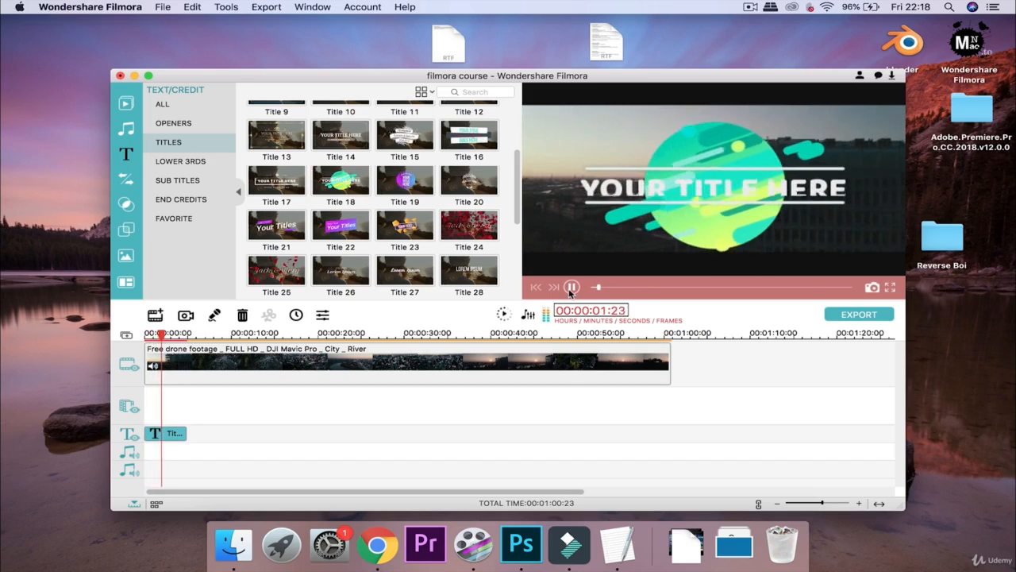
{"action": "left_click", "coordinate": [571, 288]}
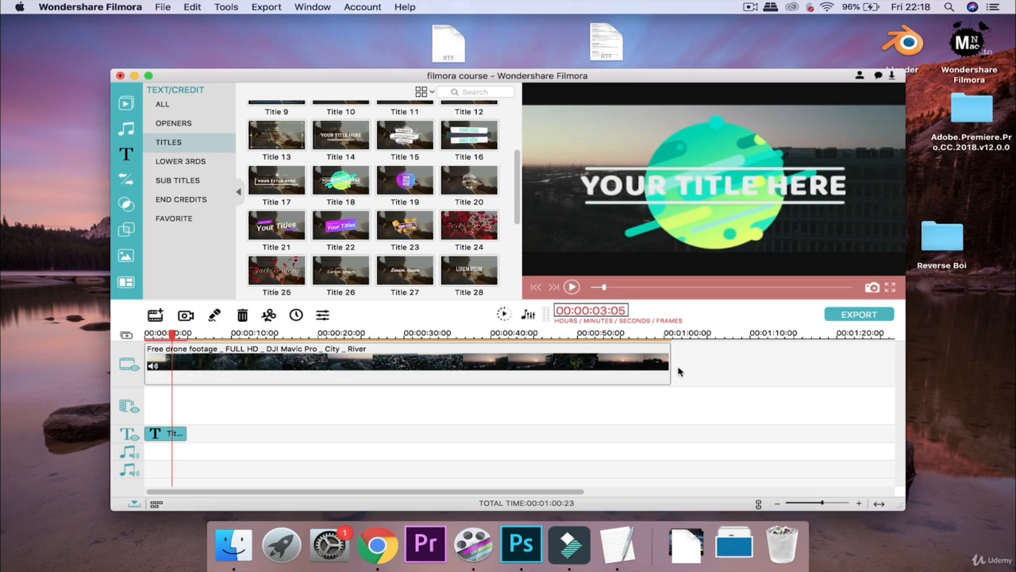
Scroll back through the Titles library and switch to the Transitions library
{"action": "scroll", "coordinate": [401, 198], "scroll_direction": "down", "scroll_amount": 3}
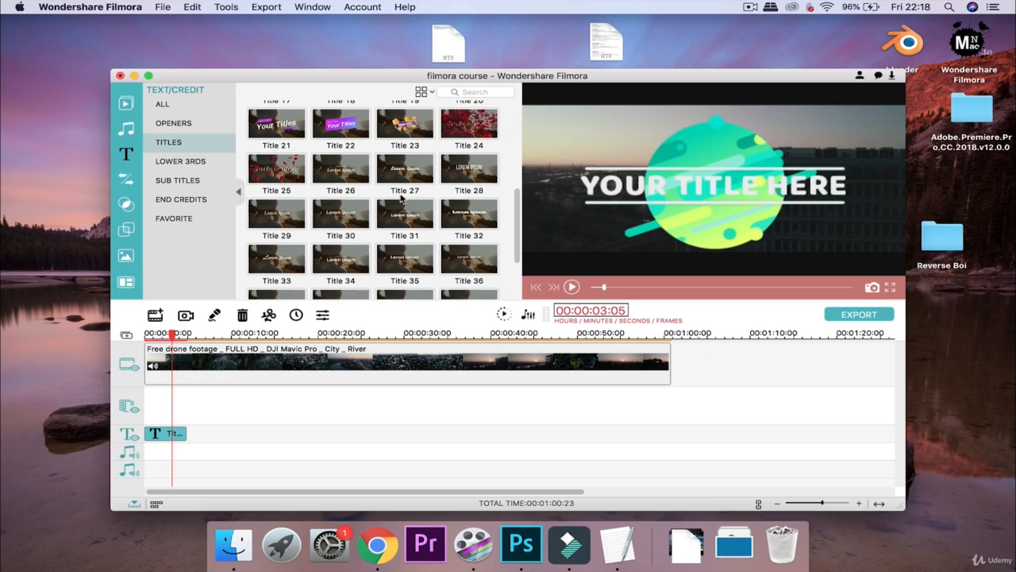
{"action": "scroll", "coordinate": [402, 197], "scroll_direction": "up", "scroll_amount": 5}
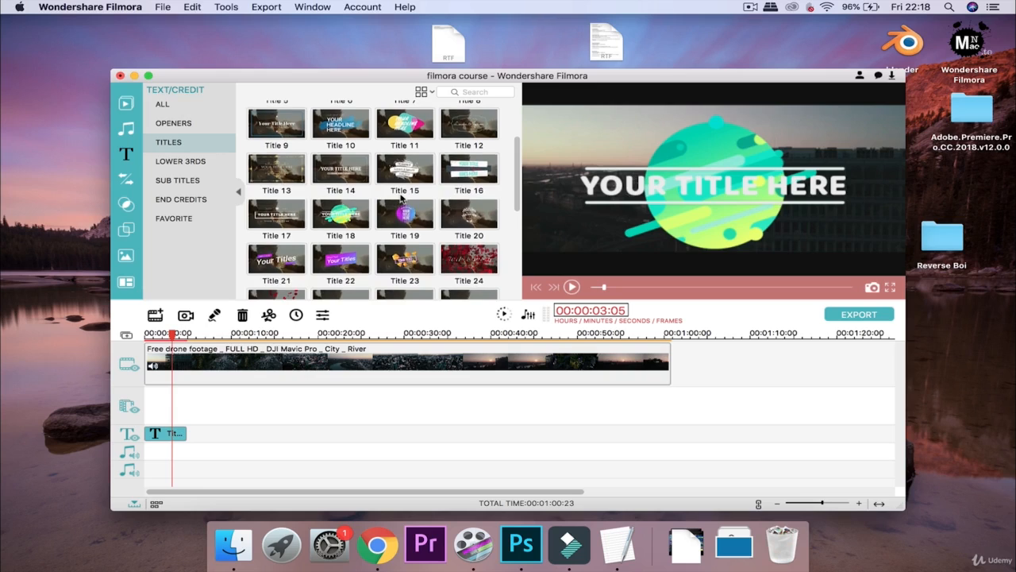
{"action": "scroll", "coordinate": [402, 198], "scroll_direction": "up", "scroll_amount": 2}
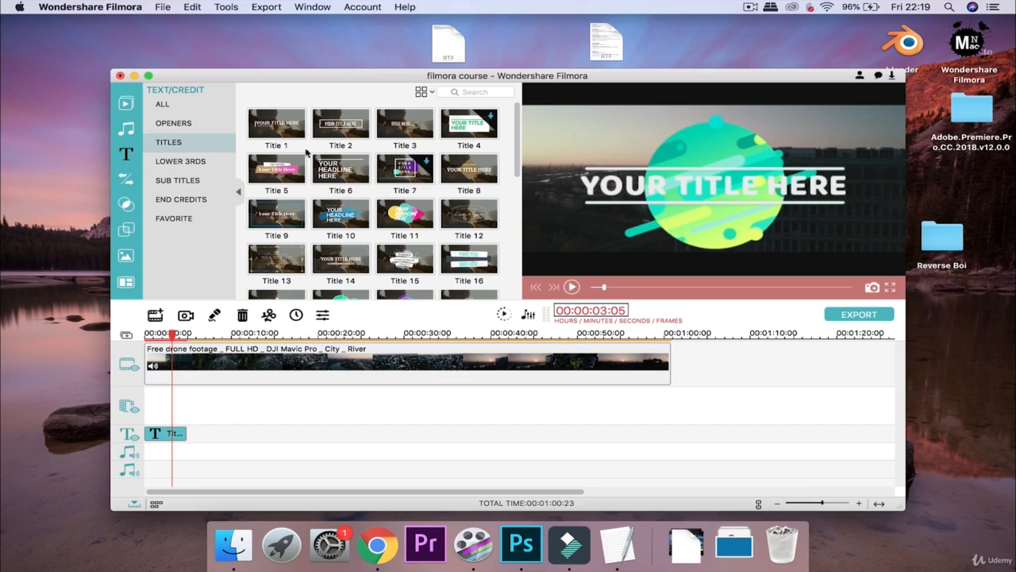
{"action": "left_click", "coordinate": [127, 179]}
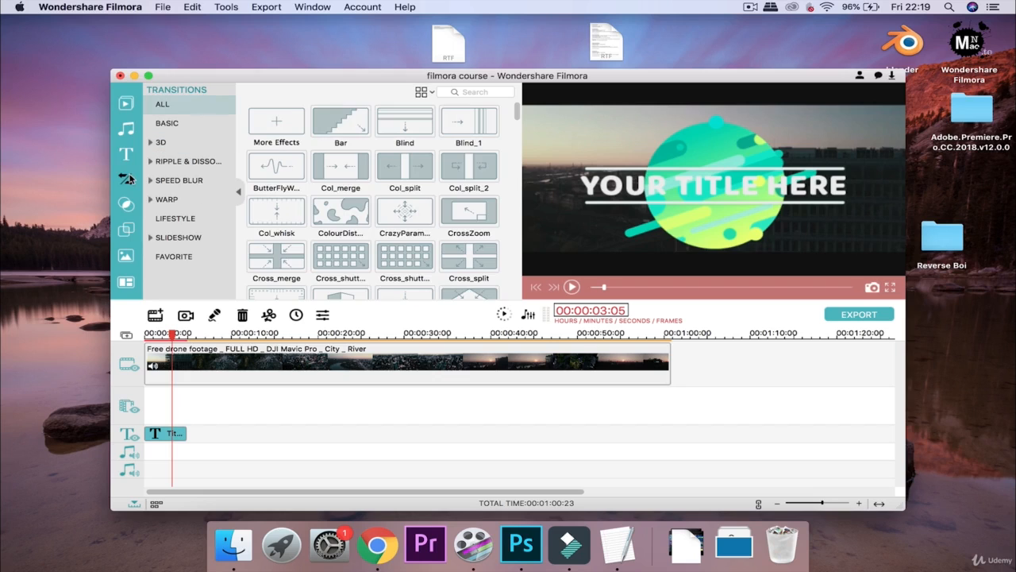